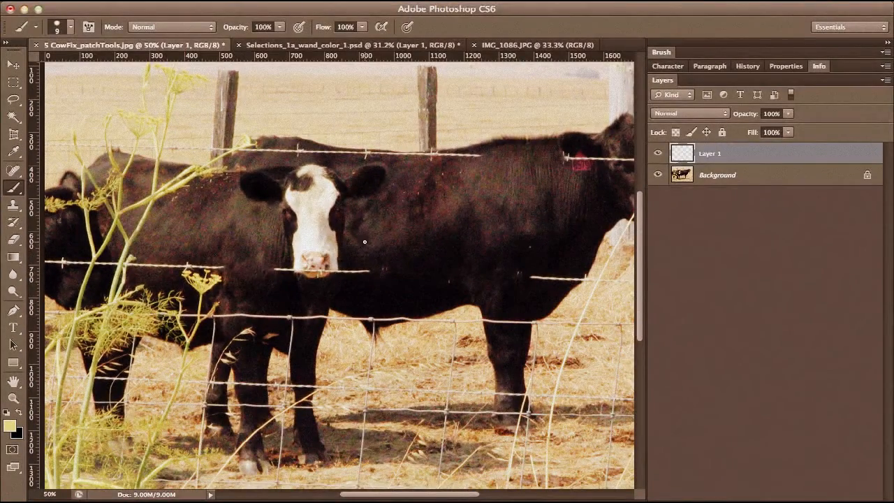
Paint a thin yellow brush stroke across the black cow's side and change the foreground color to a saturated blue
left_click_drag(364, 242, 557, 235)
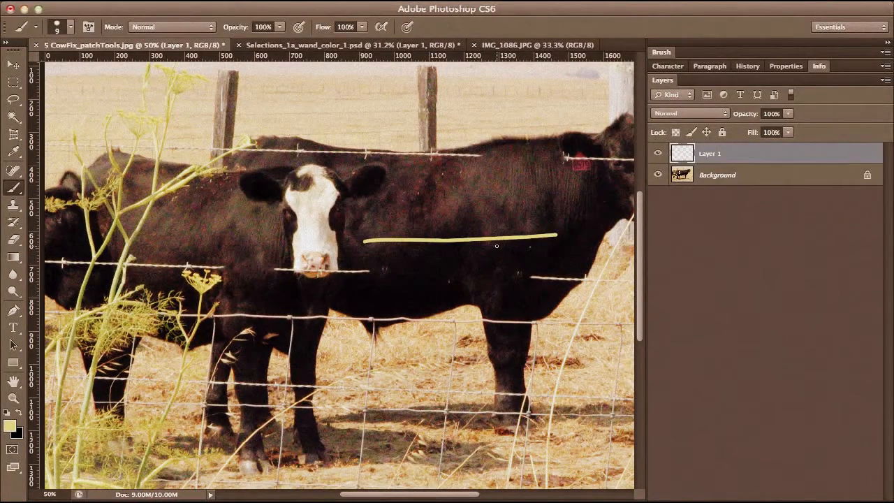
left_click(10, 426)
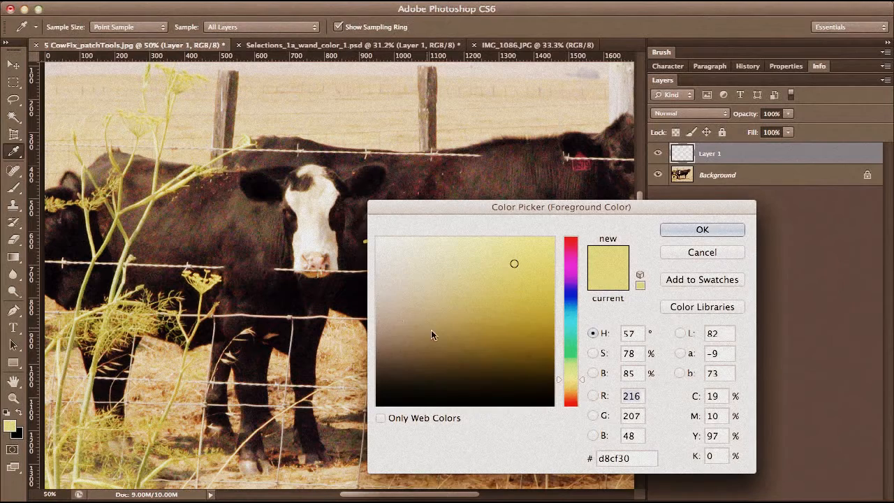
left_click(571, 297)
left_click(524, 319)
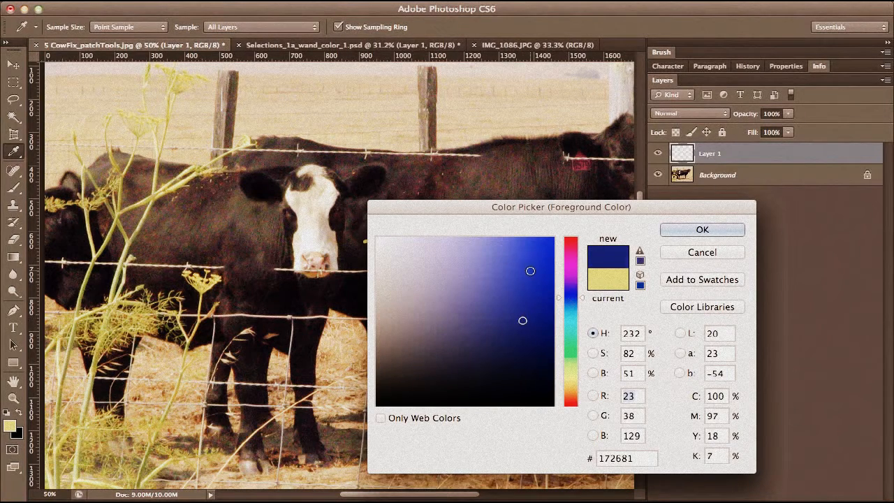
left_click(554, 237)
left_click(720, 230)
Paint a thin blue stroke from the white-faced cow's forehead across the cow behind, and undo both the blue and yellow strokes
left_click_drag(331, 185, 537, 202)
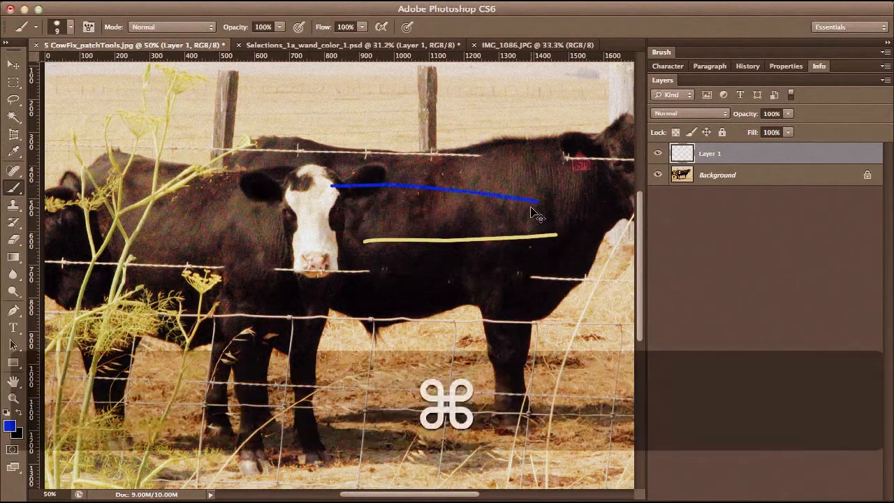
key("ctrl+alt+z")
key("ctrl+alt+z")
Enlarge the brush and paint a thick blue stroke from the cow's face to the image's edge
key("bracketright")
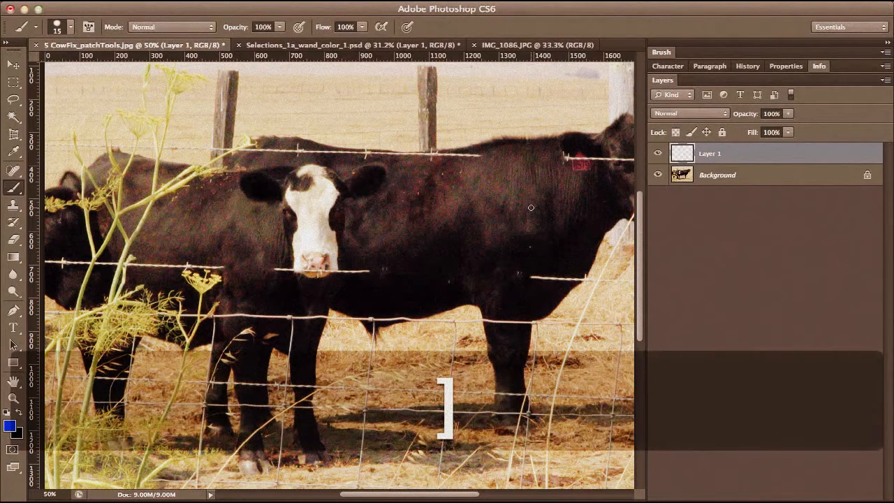
key("bracketright")
key("bracketright")
key("bracketright")
key("bracketright")
key("bracketright")
key("bracketright")
left_click_drag(351, 211, 630, 207)
Reduce the brush to 20 px and paint a thinner blue stroke below the thick one, ending at the cow's nose
key("bracketleft")
key("bracketleft")
key("bracketleft")
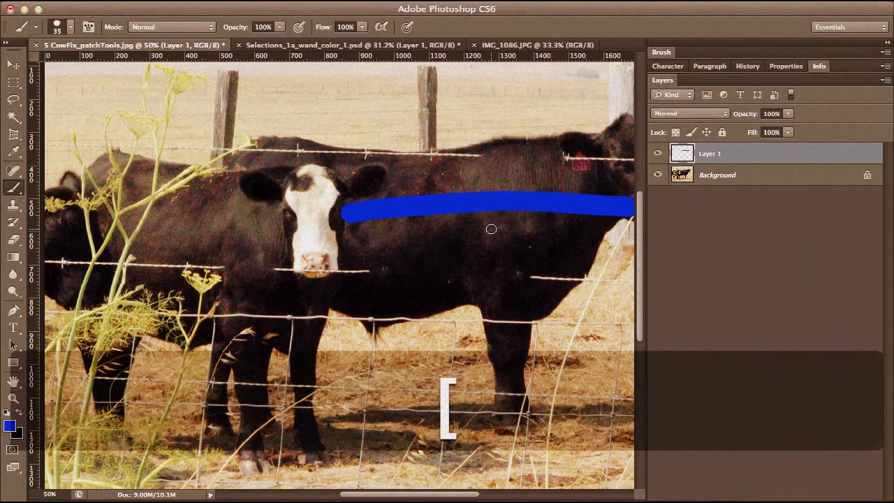
left_click_drag(539, 228, 321, 260)
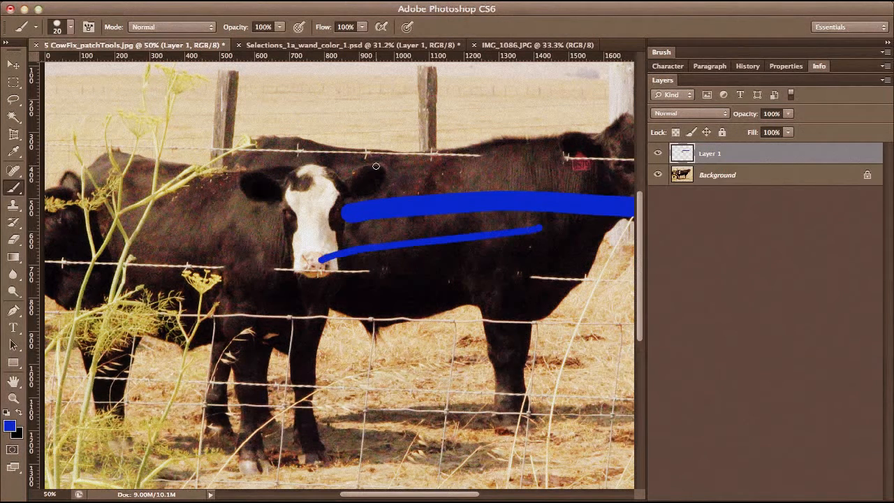
Enlarge the brush to 200 px and paint a very thick blue stroke along the fence above the cows' backs
key("bracketright")
key("bracketright")
key("bracketright")
key("bracketright")
key("bracketright")
key("bracketright")
key("bracketright")
key("bracketright")
key("bracketright")
key("bracketright")
key("bracketright")
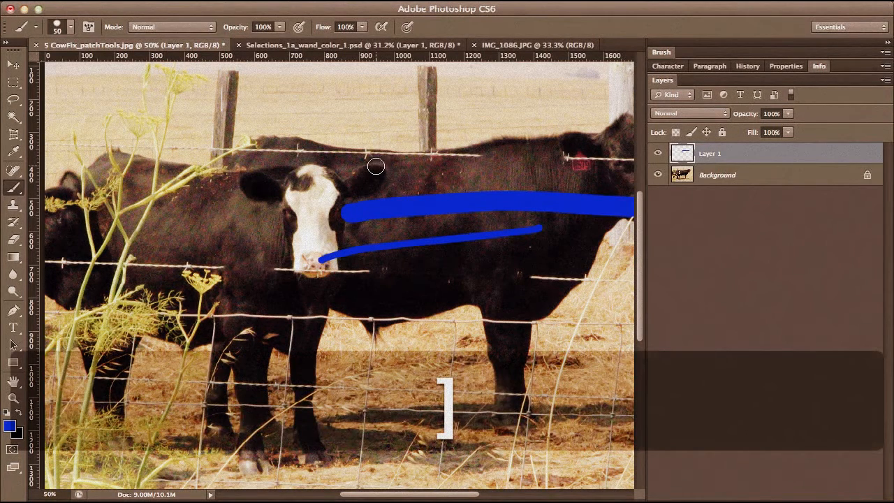
key("bracketright")
left_click_drag(207, 143, 512, 119)
Paint a straight soft-edged 200 px blue stroke across the cows' bellies and a hard-edged one across the legs below
key("shift")
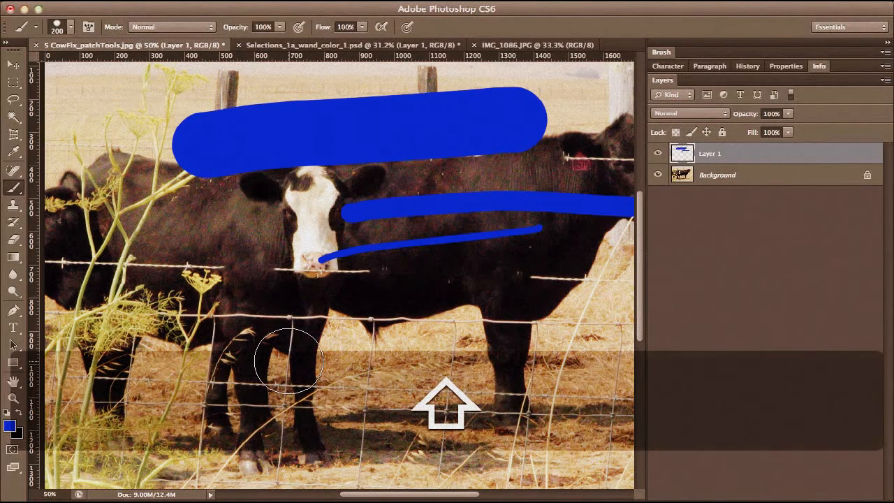
key("shift+bracketleft")
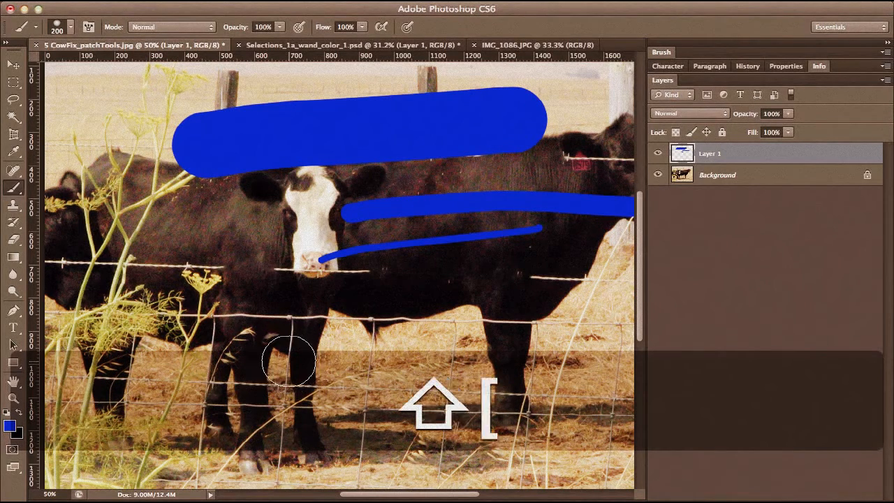
left_click(207, 339)
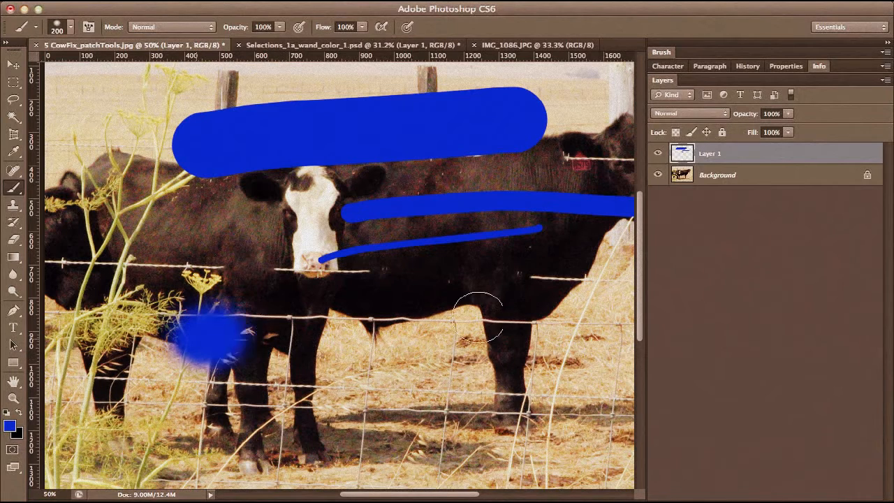
left_click(497, 318, "shift")
key("shift+bracketright")
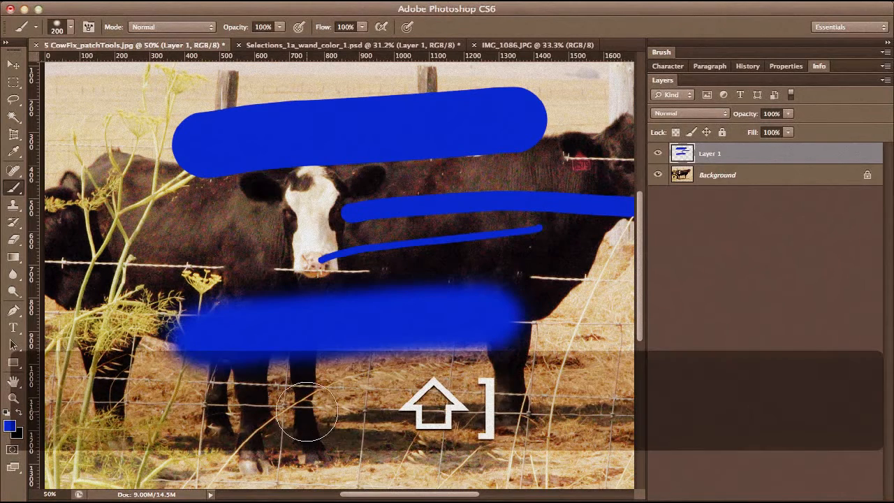
left_click_drag(307, 412, 571, 411)
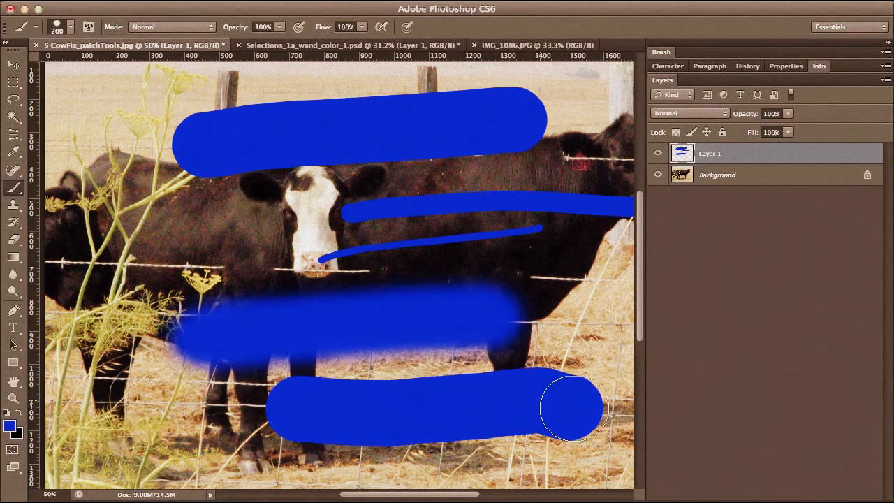
Delete all the blue strokes from Layer 1 and remove the selection
key("super+a")
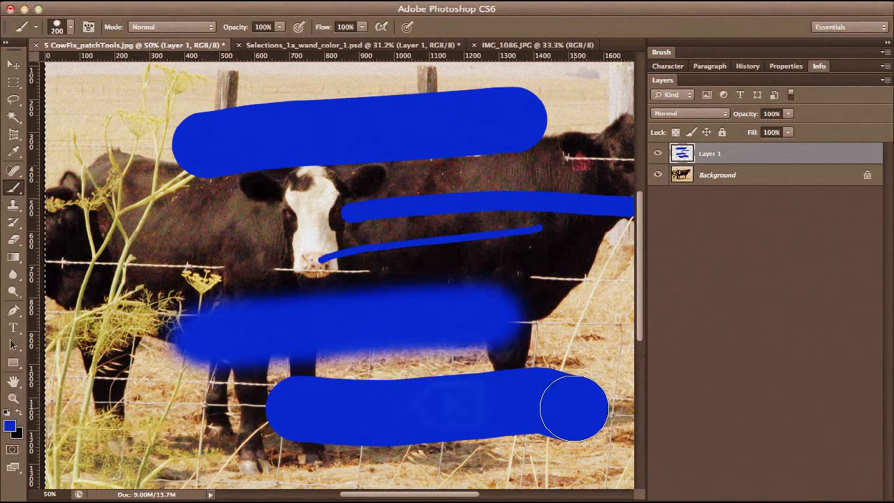
key("BackSpace")
key("super+d")
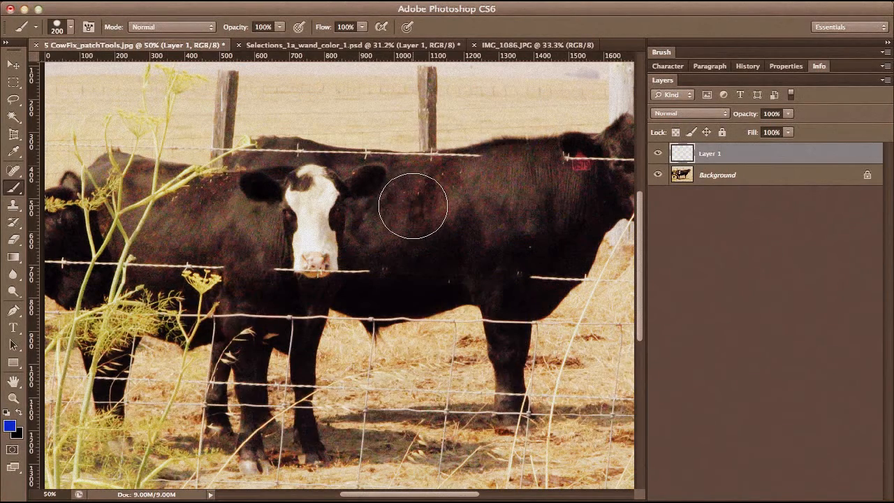
Reduce the brush to 80 px, sample yellow from the small flower head, and paint a zigzag on the black cow's side
key("bracketleft")
key("bracketleft")
key("bracketleft")
key("bracketleft")
key("bracketleft")
key("bracketleft")
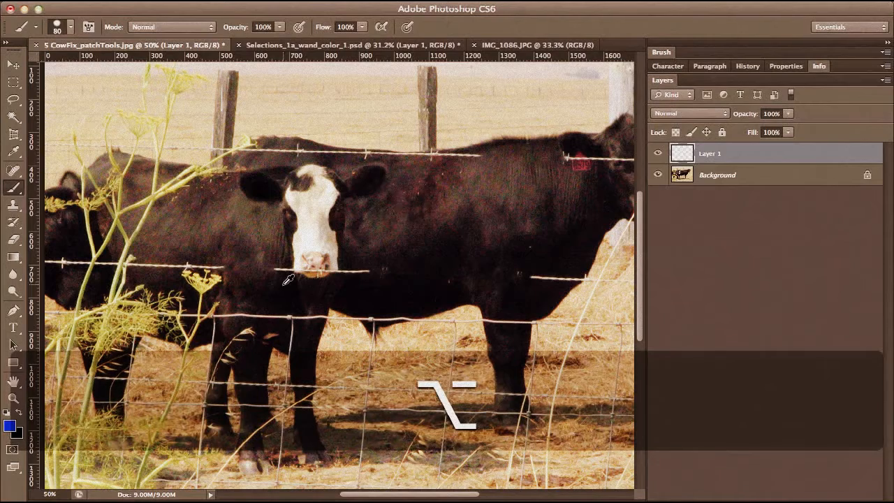
left_click(213, 278, "alt")
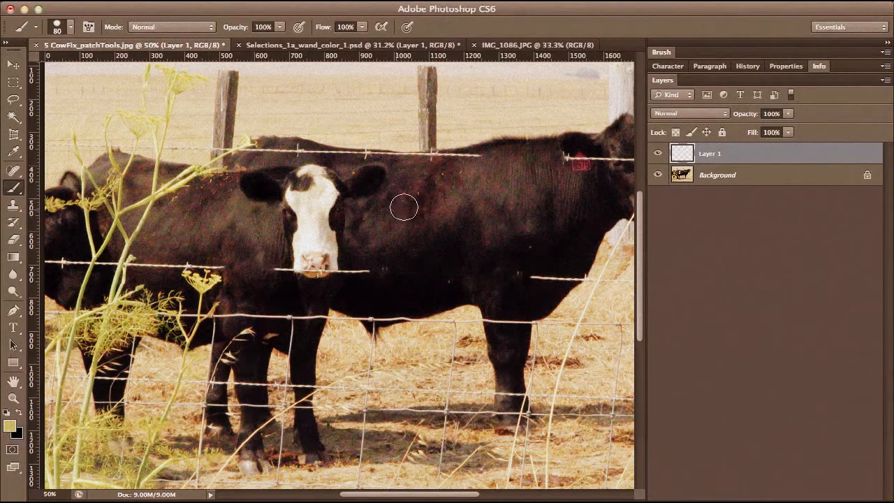
mouse_move(403, 205)
left_mouse_down()
mouse_move(506, 196)
mouse_move(542, 272)
left_mouse_up()
Sample beige and pinkish tones from the white cow face and muzzle and paint them over and beside the yellow zigzag
left_click(332, 235, "alt")
mouse_move(395, 204)
left_mouse_down()
mouse_move(472, 208)
mouse_move(440, 247)
mouse_move(457, 262)
mouse_move(535, 276)
left_mouse_up()
left_click(322, 261, "alt")
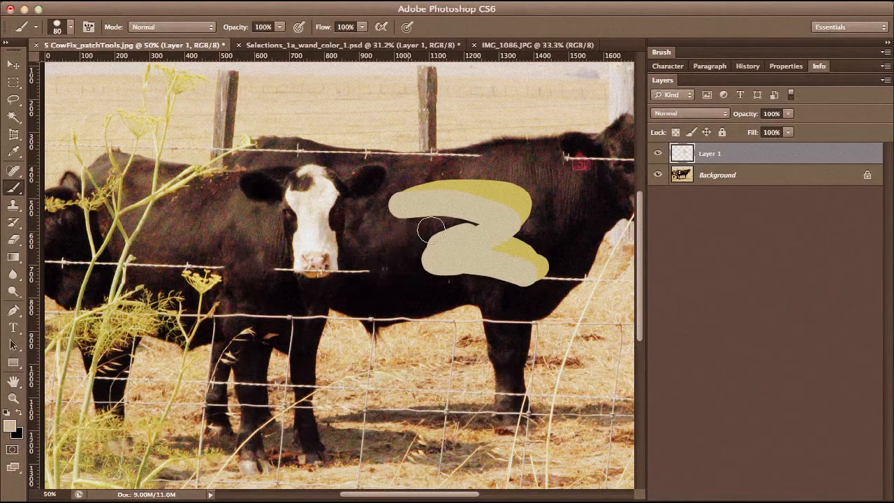
mouse_move(433, 229)
left_mouse_down()
mouse_move(389, 245)
mouse_move(408, 241)
mouse_move(406, 258)
left_mouse_up()
left_click(333, 251, "alt")
Browse the brush presets and choose the rough-textured 36 px brush tip
right_click(417, 252)
left_click_drag(495, 279, 488, 279)
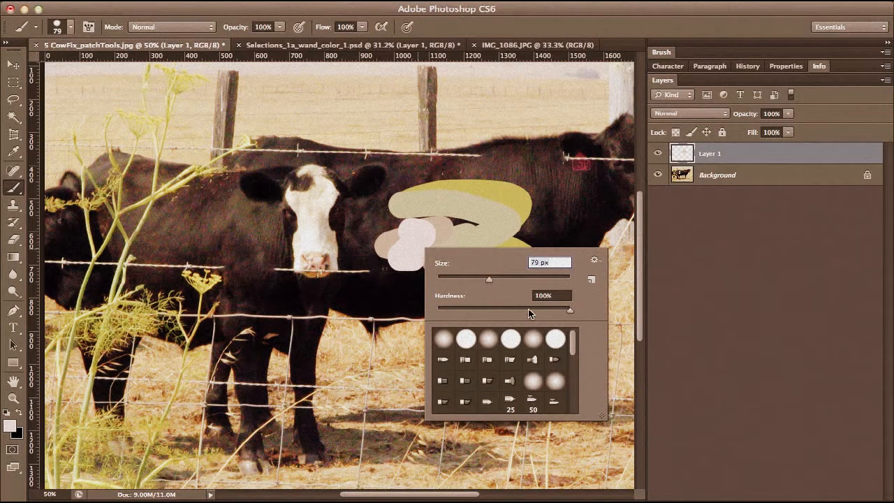
left_click(593, 261)
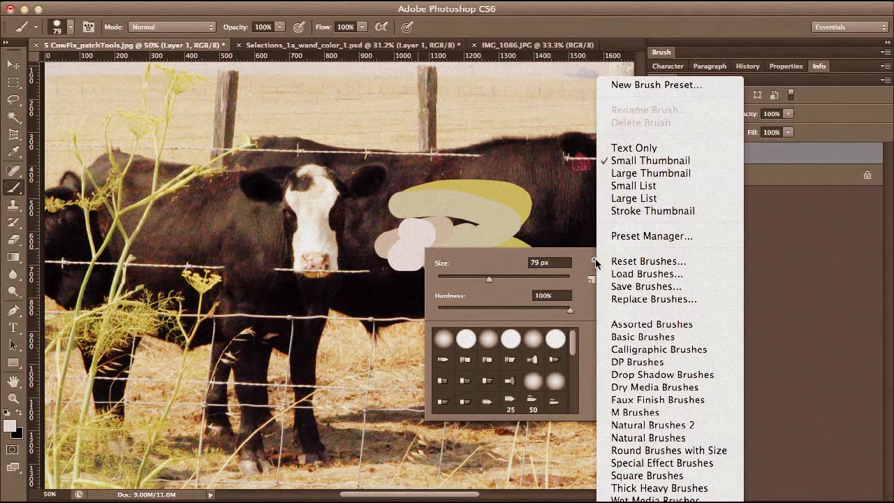
left_click(573, 355)
left_click_drag(574, 355, 576, 393)
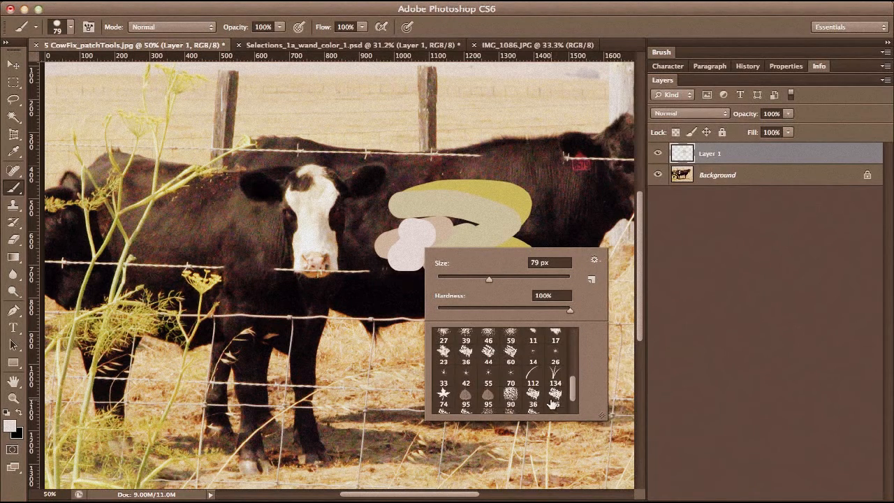
left_click(556, 397)
Try the textured brush with a zigzag stroke from the plant down across the cow's legs, and undo it
left_click(176, 229)
mouse_move(186, 225)
left_mouse_down()
mouse_move(155, 289)
mouse_move(252, 319)
mouse_move(275, 336)
mouse_move(418, 344)
mouse_move(377, 335)
left_mouse_up()
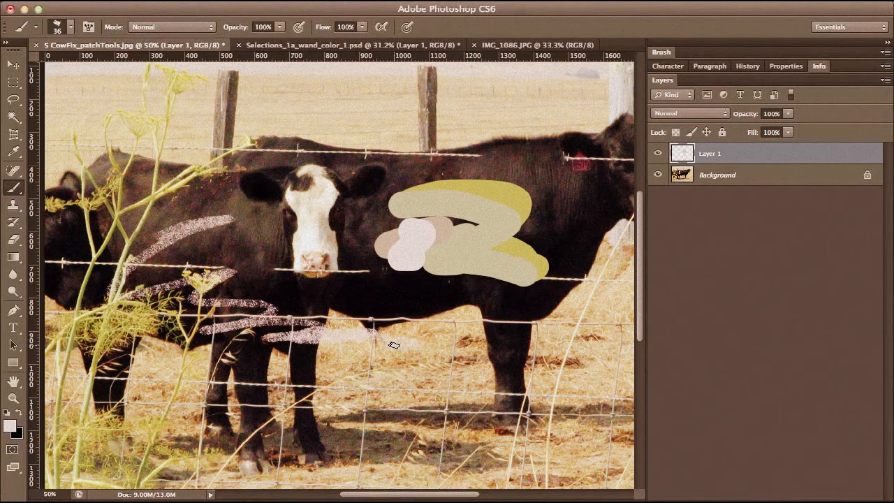
key("super+z")
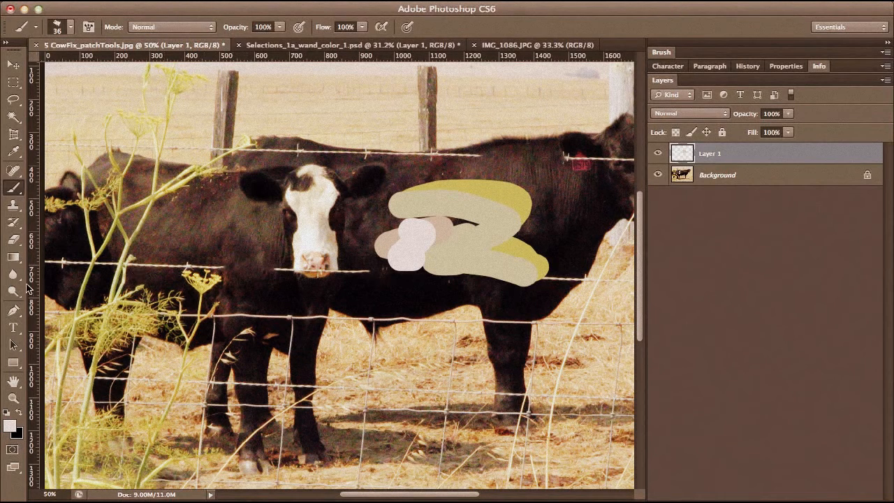
Select the small yellow flower head with a rectangular marquee and desaturate it on the Background layer
left_click(13, 82)
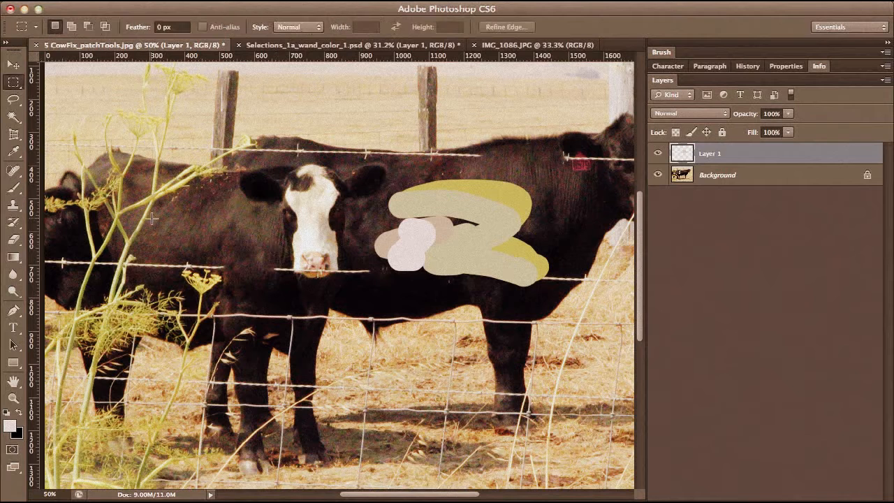
left_click_drag(229, 268, 180, 295)
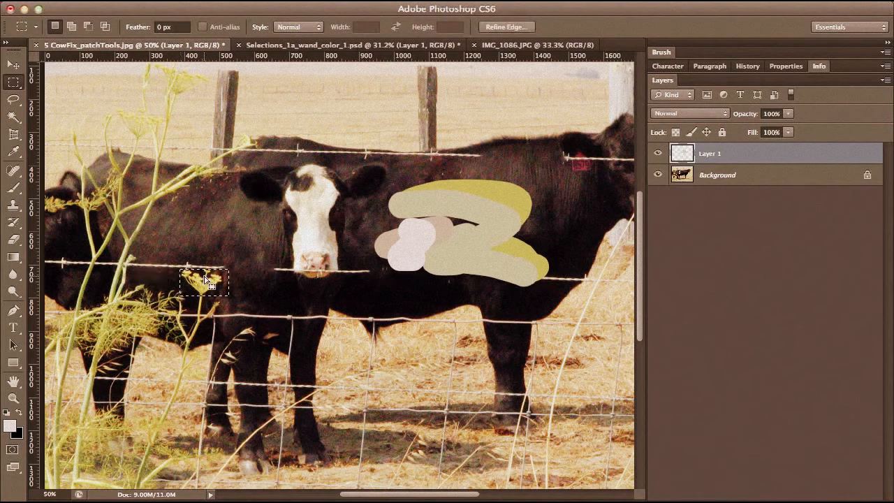
key("shift+super+u")
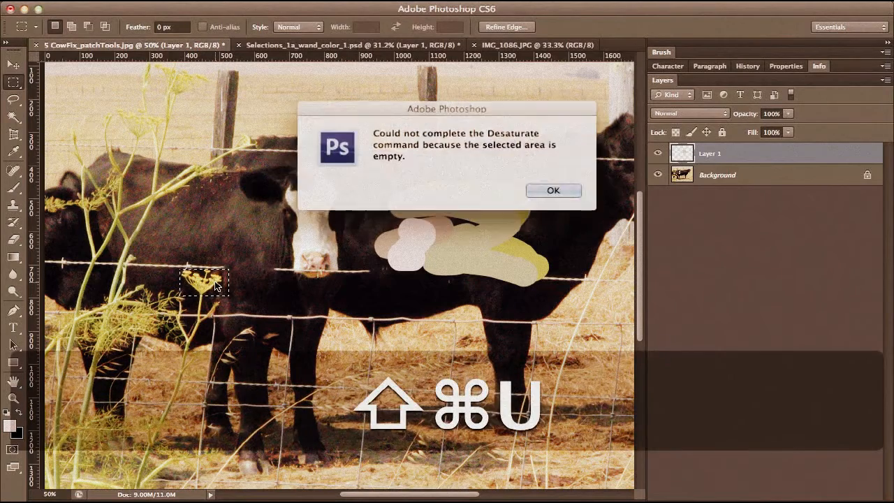
left_click(551, 190)
left_click(750, 176)
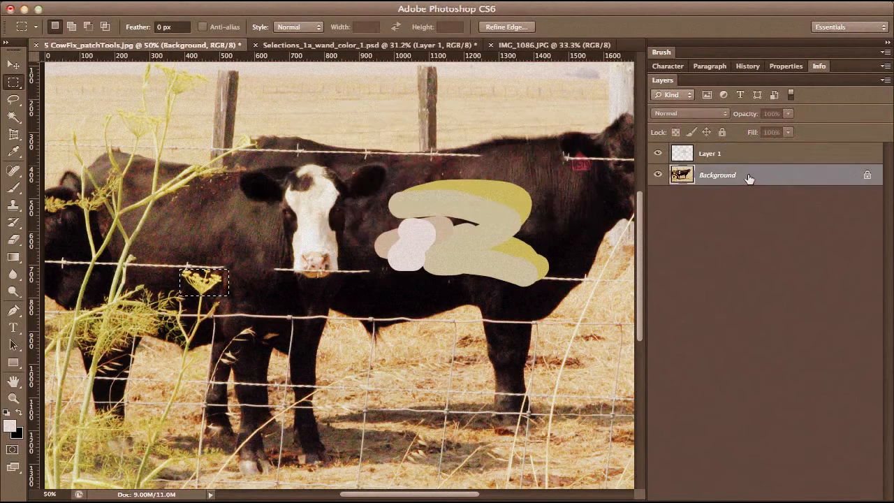
key("shift+super+u")
key("shift+super")
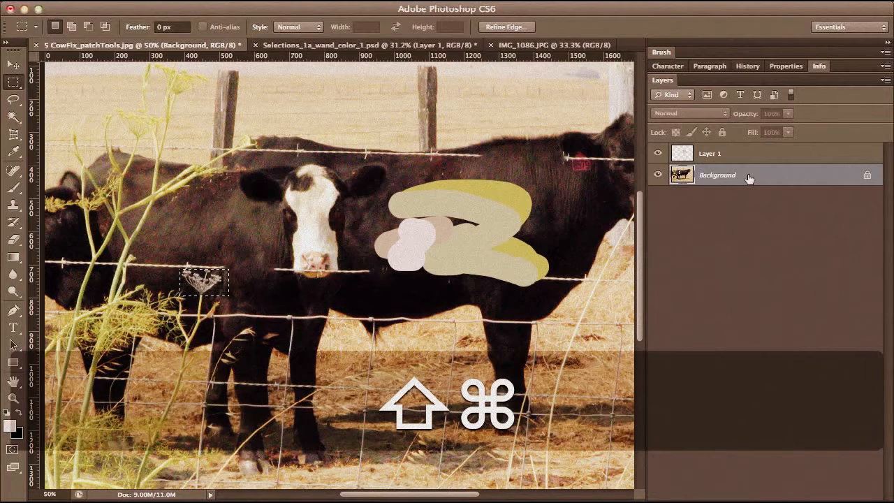
Apply Curves to the selected flower head, setting the white point on the flower and the black point on the dark surroundings
key("super+m")
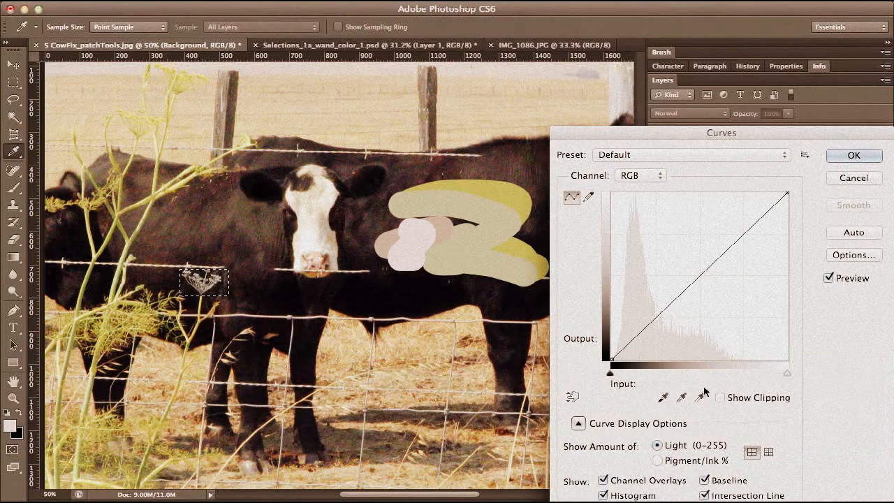
left_click(699, 396)
left_click(206, 282)
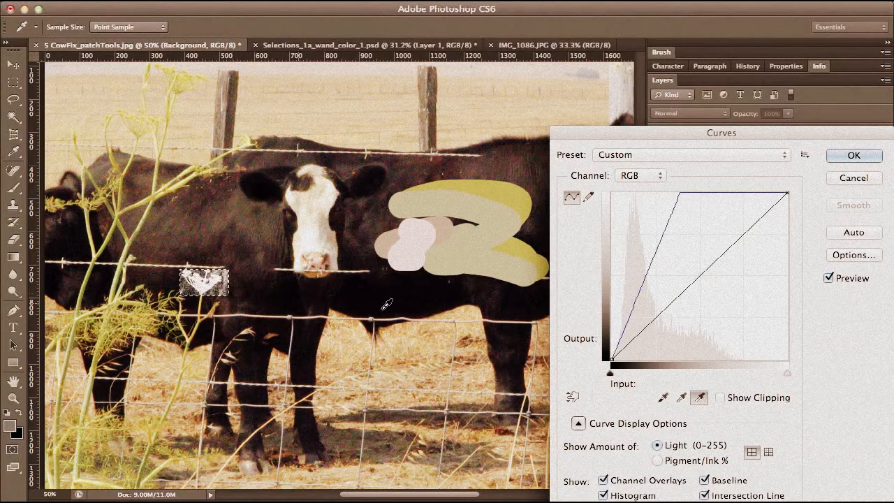
left_click(663, 397)
left_click(228, 279)
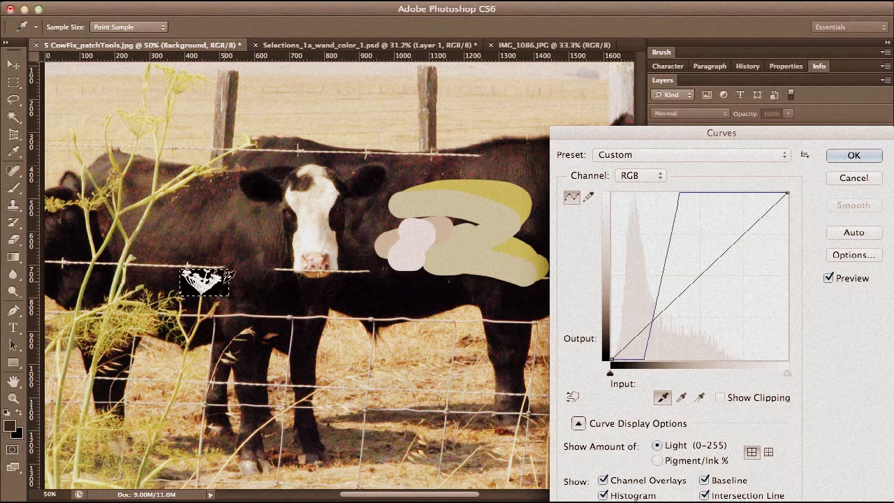
left_click(220, 272)
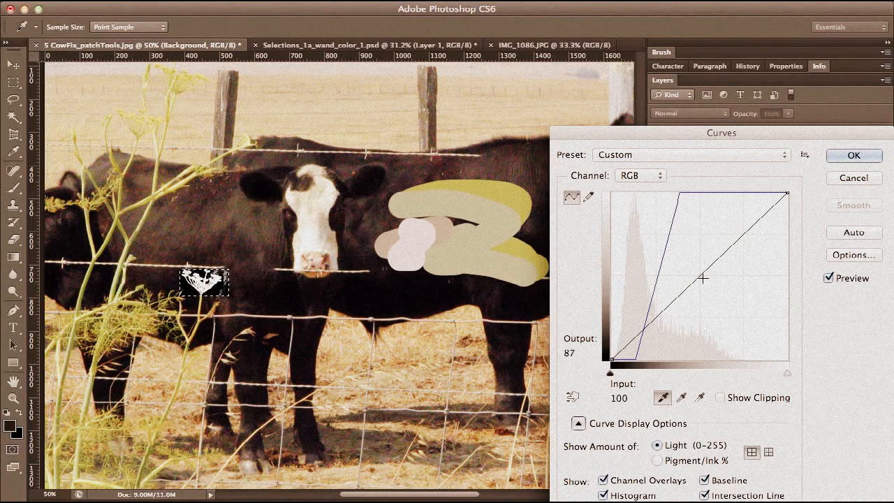
left_click(855, 155)
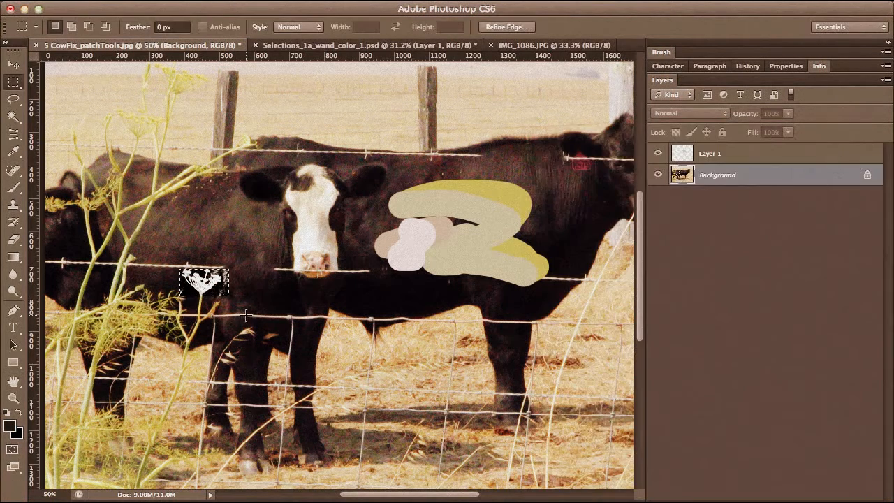
Switch to the Brush tool at 60 px and show the brush tip shape settings
key("b")
key("bracketright")
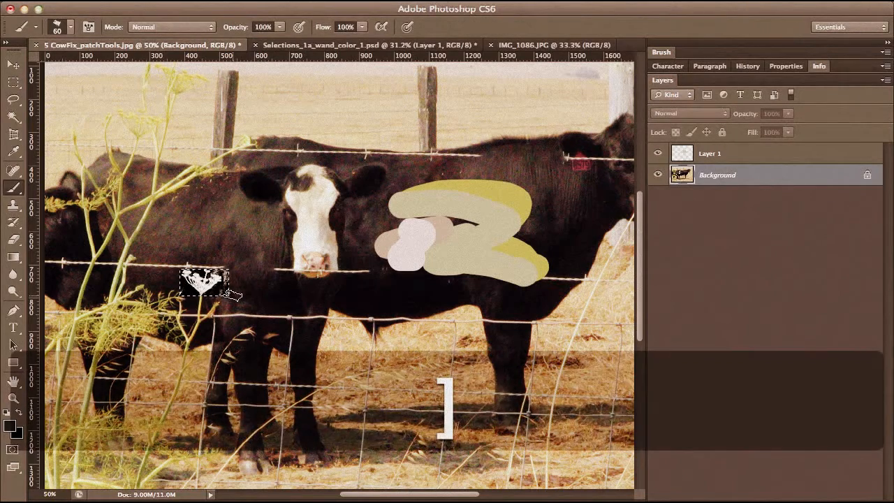
left_click(660, 54)
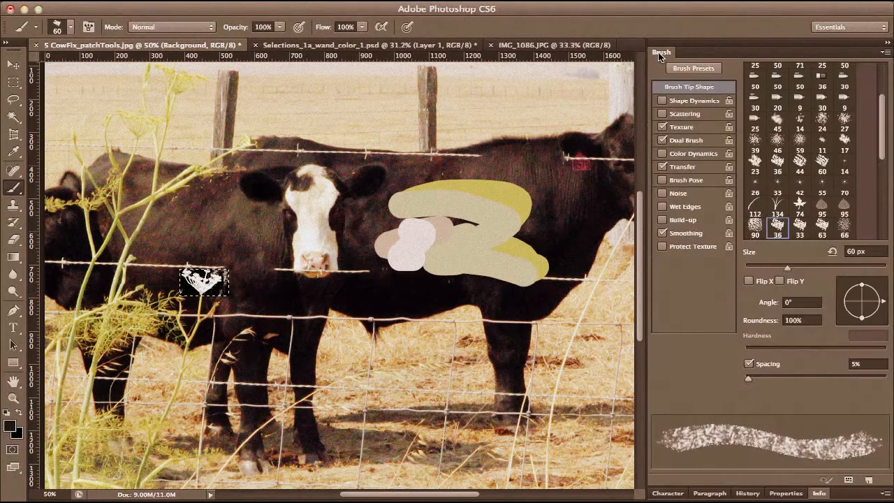
Choose the plain hard round 30 px brush preset with 100% hardness and 25% spacing
left_click_drag(882, 112, 881, 78)
left_click(800, 69)
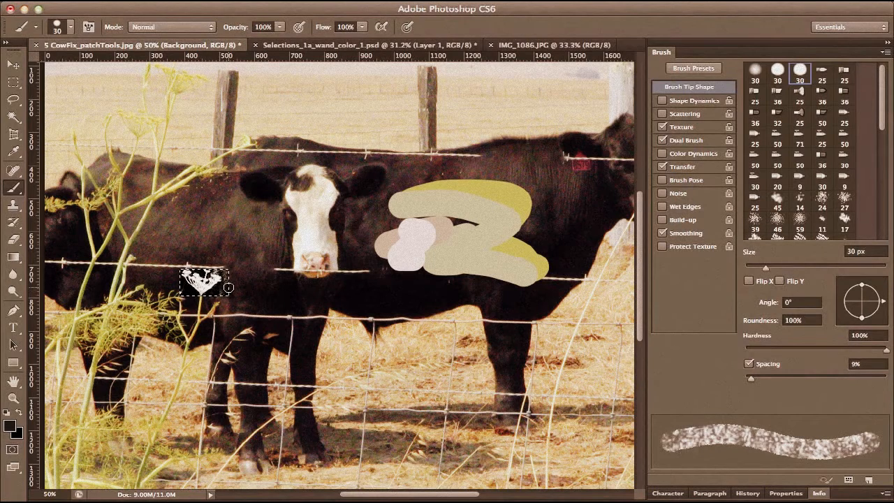
key("0")
right_click(177, 294)
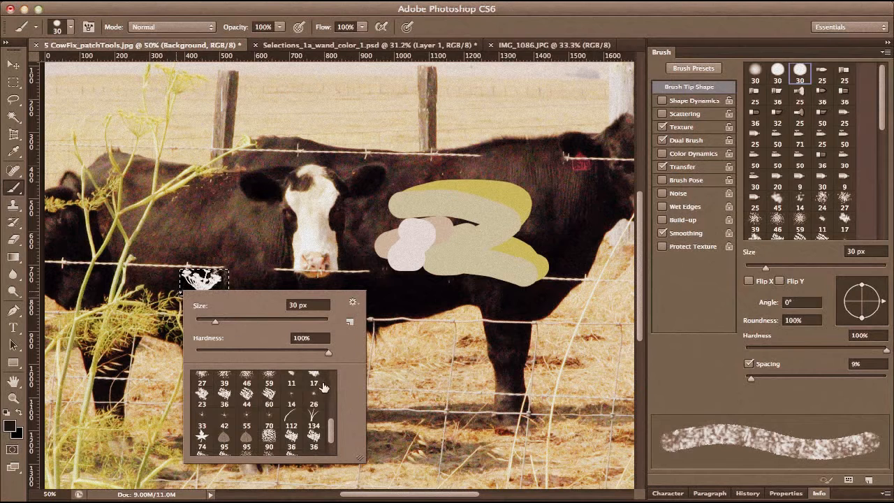
left_click_drag(333, 432, 332, 380)
left_click(224, 381)
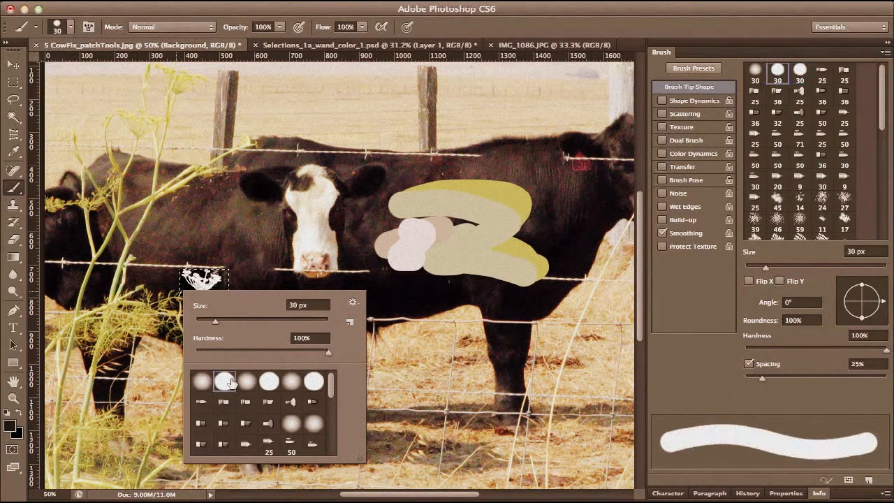
left_click(242, 280)
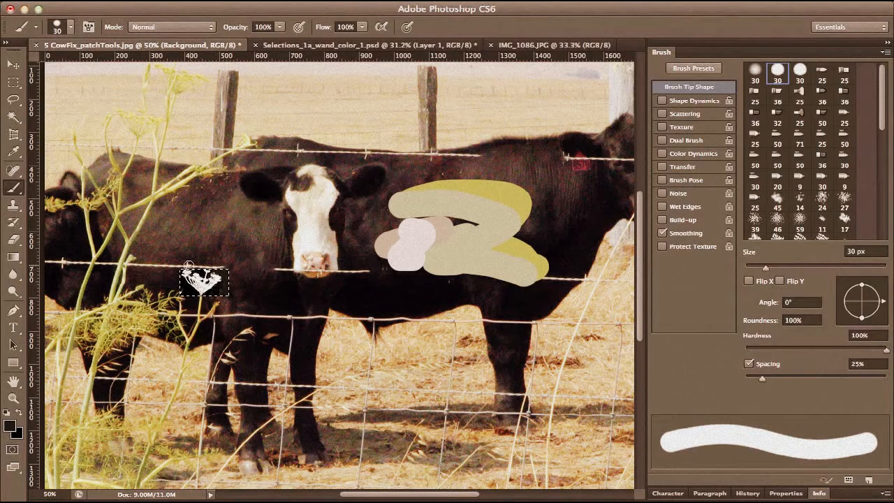
Try inverting the selected flower head's tones, compare both versions, and undo the inversion
key("super+i")
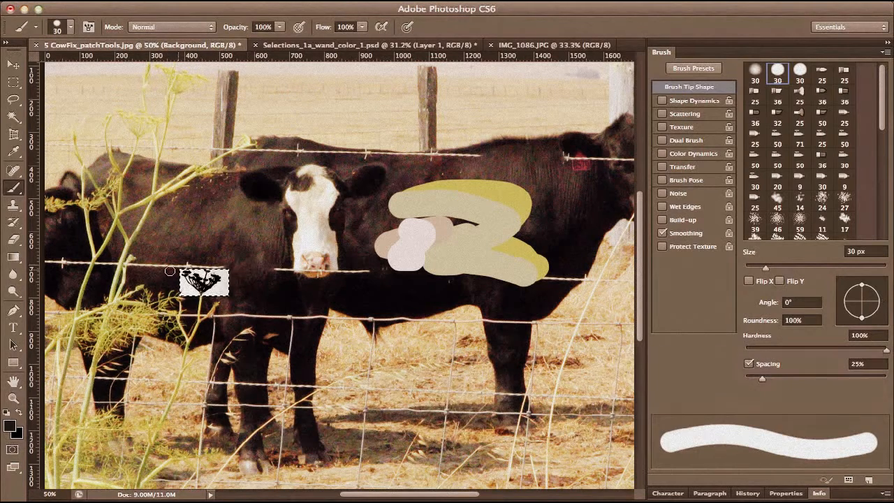
key("super+z")
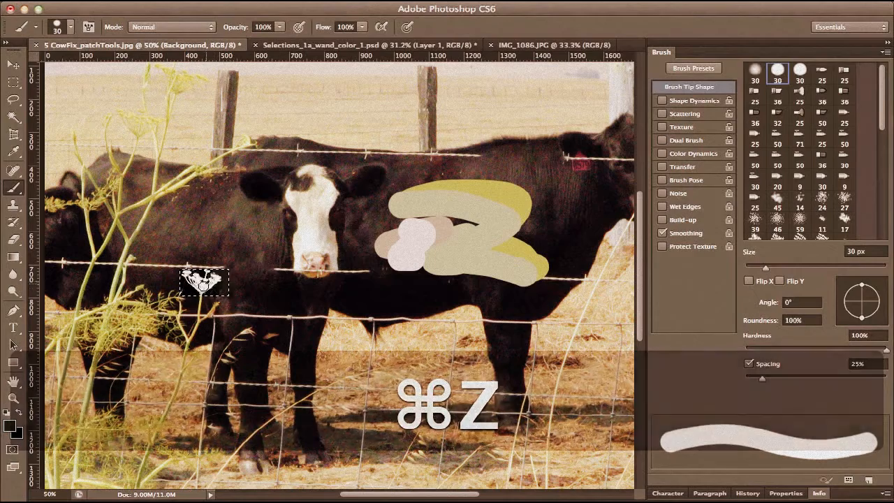
key("super+z")
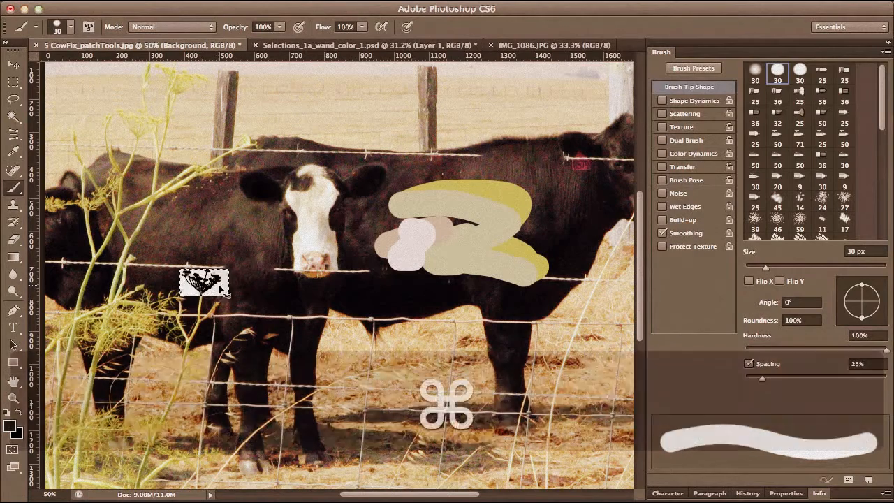
key("super+z")
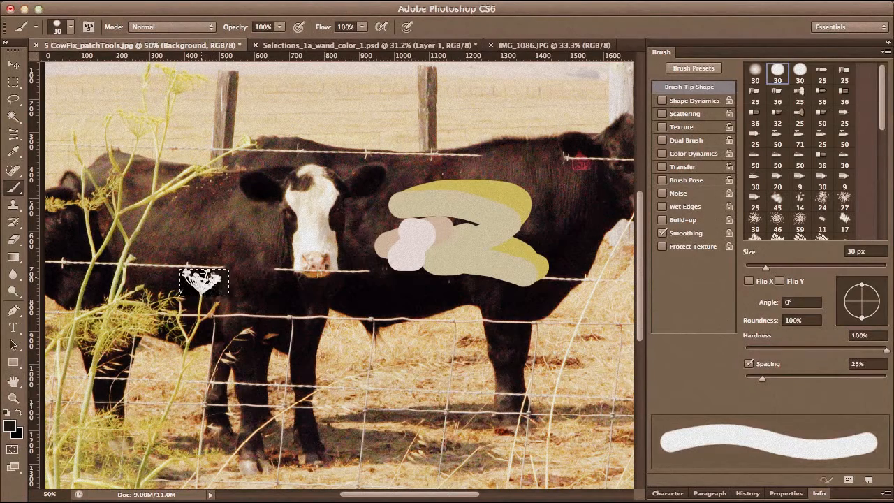
Define a brush preset from the selected white-on-black flower head
left_click(136, 1)
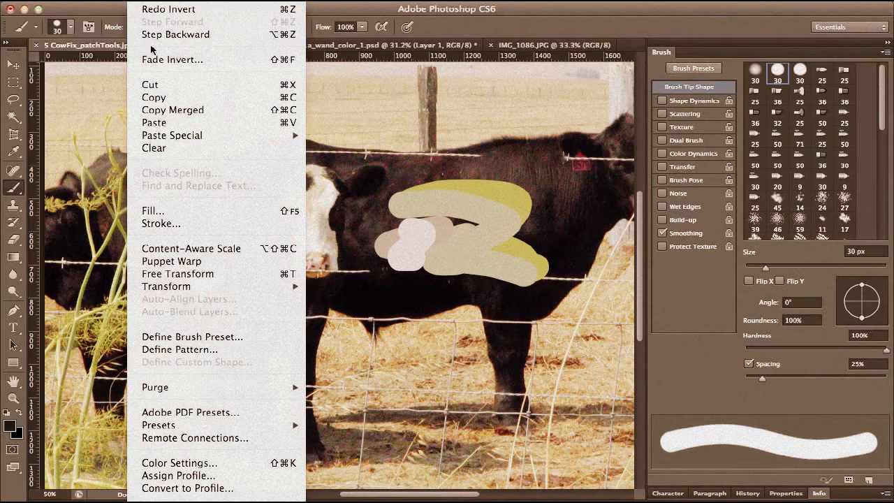
left_click(195, 337)
left_click(602, 232)
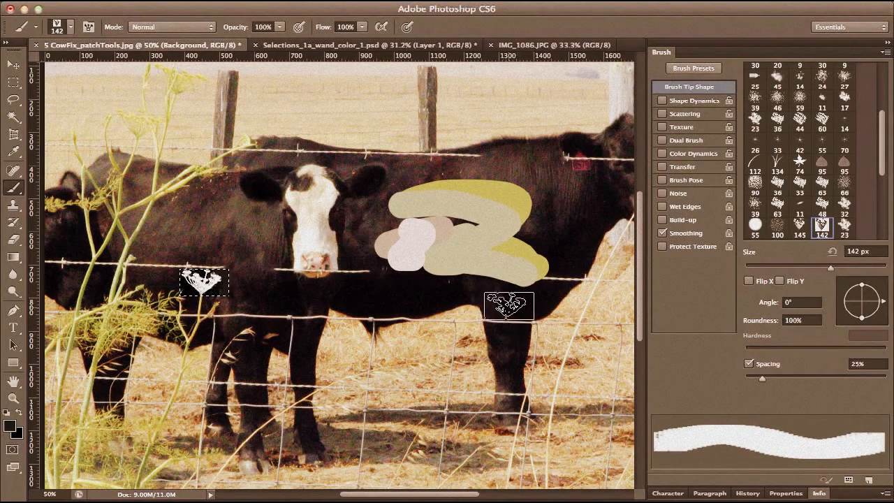
Show the layer list, step back through the flower head's recent edits and step forward again
left_click(657, 52)
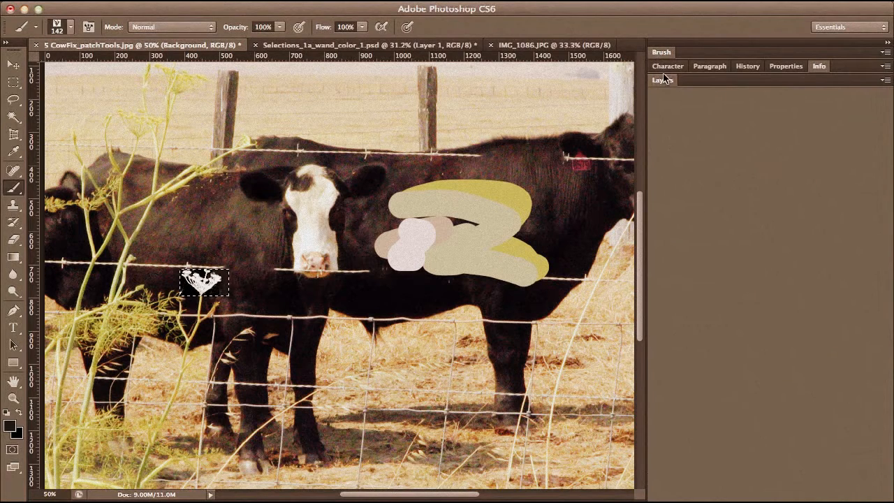
left_click(663, 79)
key("alt+super+z")
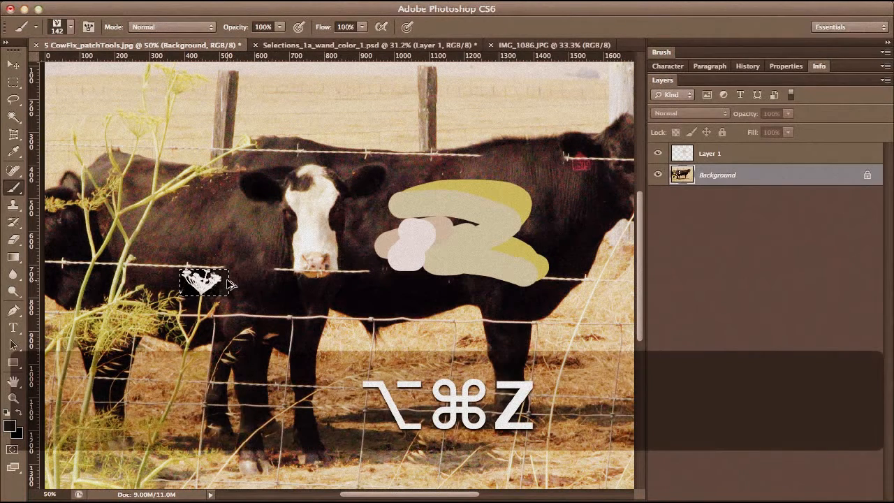
key("alt+super+z")
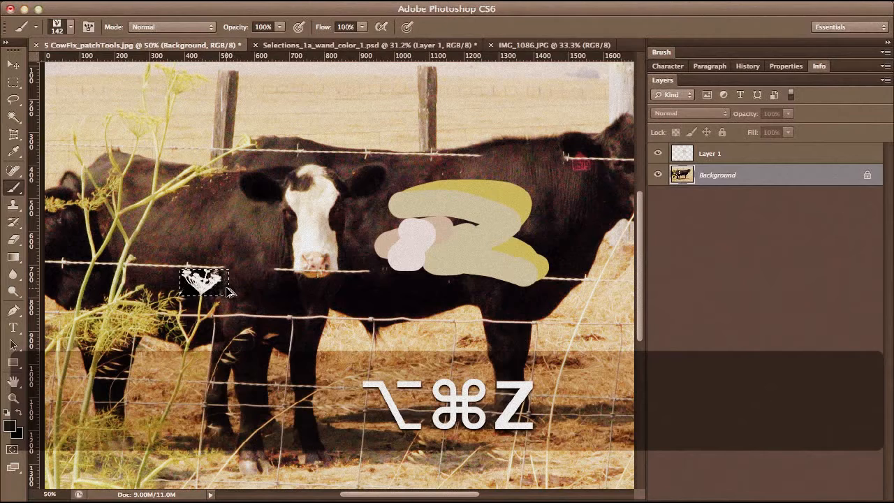
key("shift+super+z")
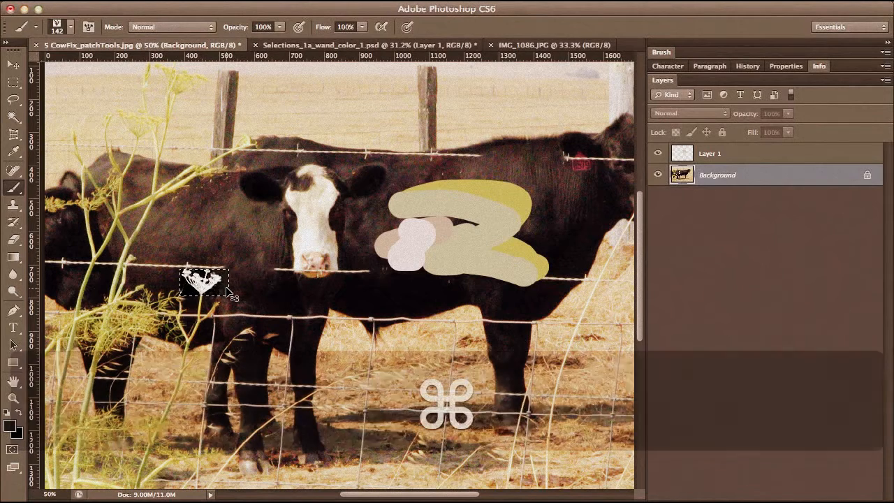
Invert the selected flower head to black on white, define it as a new brush preset, and deselect it
key("super+i")
left_click(143, 1)
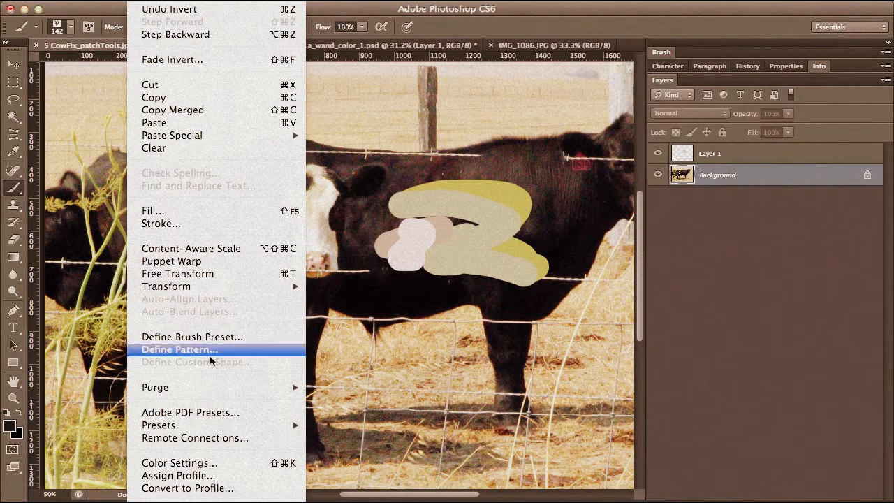
left_click(202, 337)
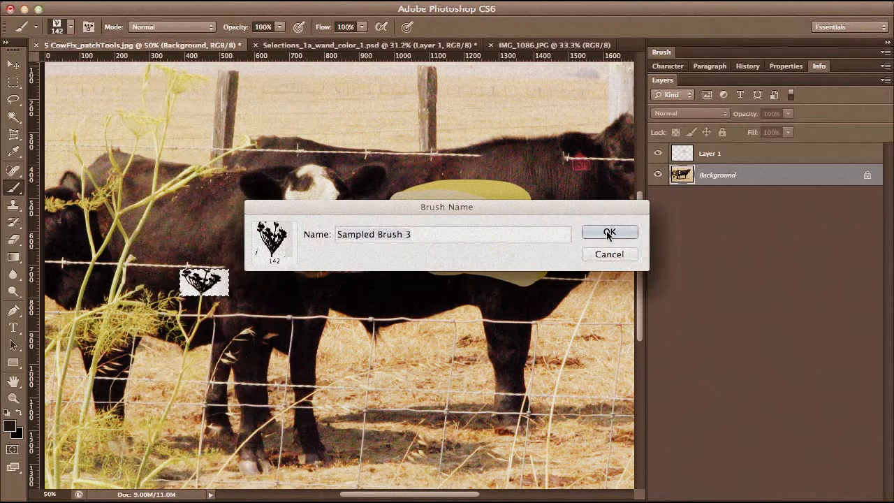
left_click(607, 232)
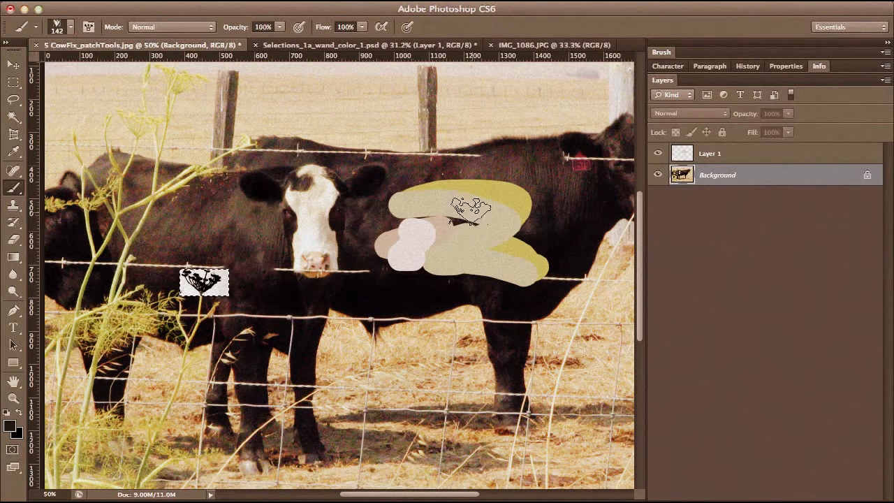
key("super+d")
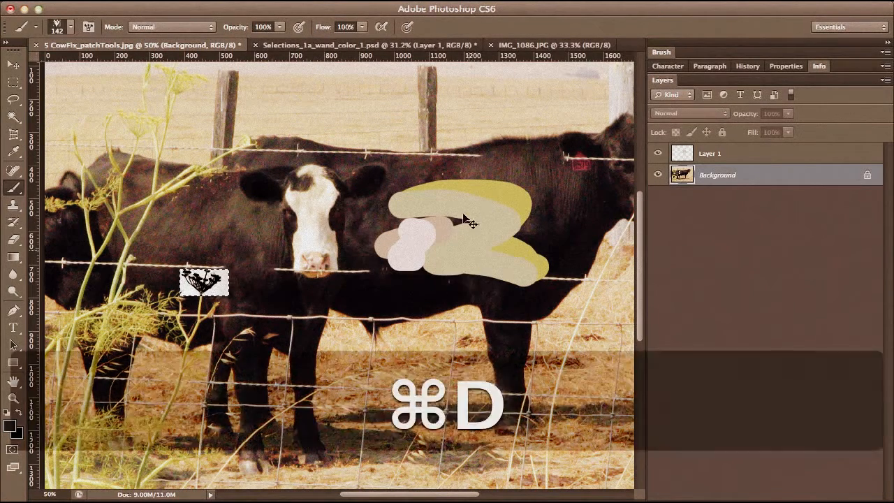
Try the flower brush with a stroke on the cow's back and a single stamp on the grass, and undo both
mouse_move(468, 222)
left_mouse_down()
mouse_move(250, 257)
mouse_move(504, 241)
mouse_move(261, 332)
mouse_move(151, 283)
mouse_move(173, 249)
mouse_move(192, 134)
mouse_move(353, 83)
mouse_move(405, 118)
mouse_move(483, 125)
mouse_move(538, 169)
left_mouse_up()
key("super+z")
key("super+z")
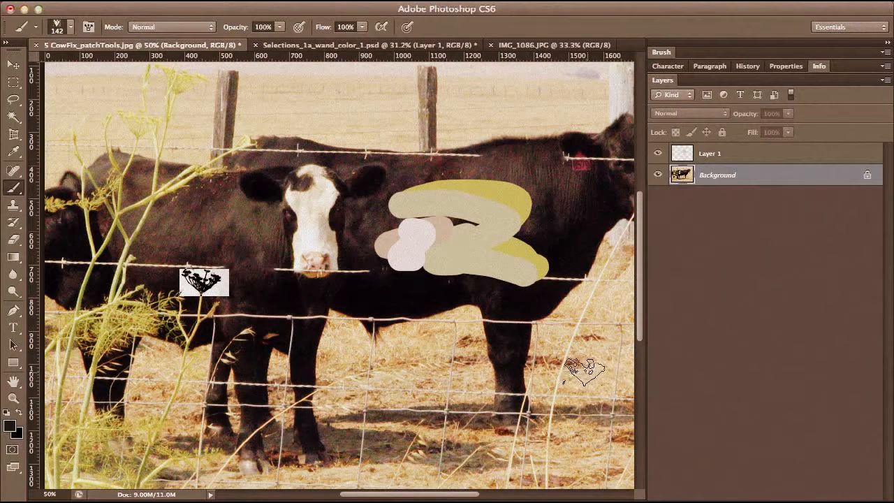
left_click(584, 370)
key("super+z")
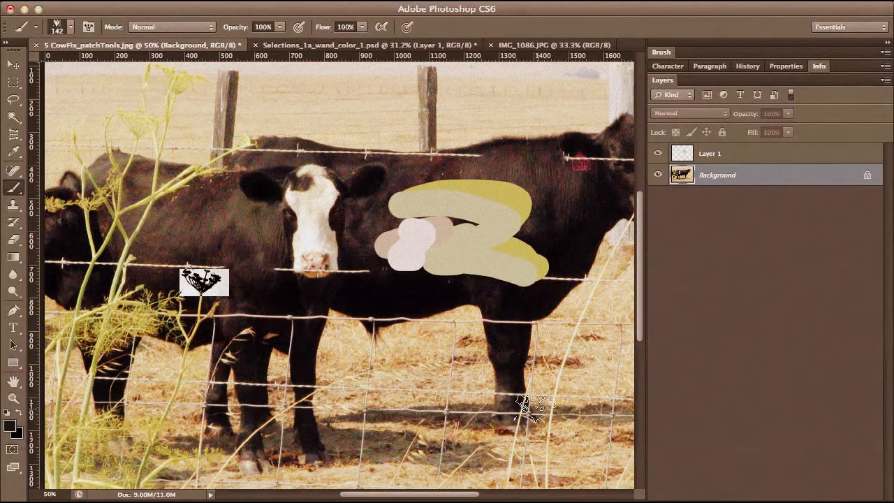
Show the flower brush's settings, enable Shape Dynamics and set the size jitter to 57%
left_click(663, 52)
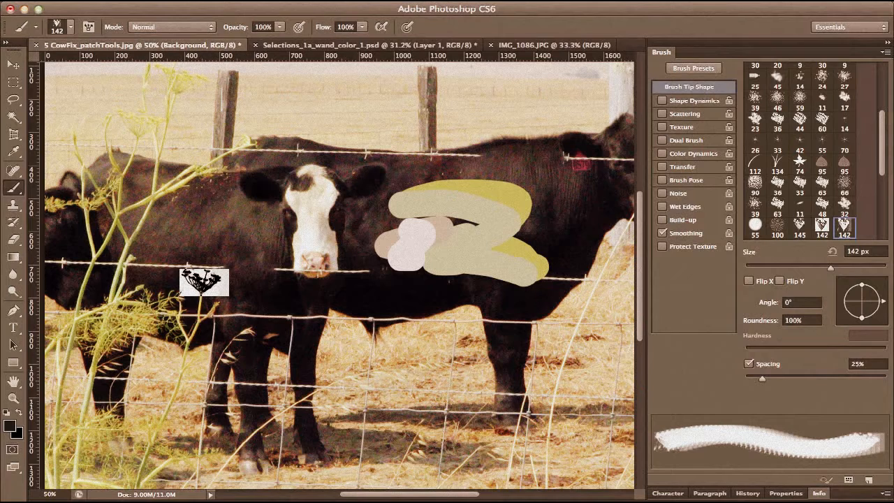
left_click(418, 2)
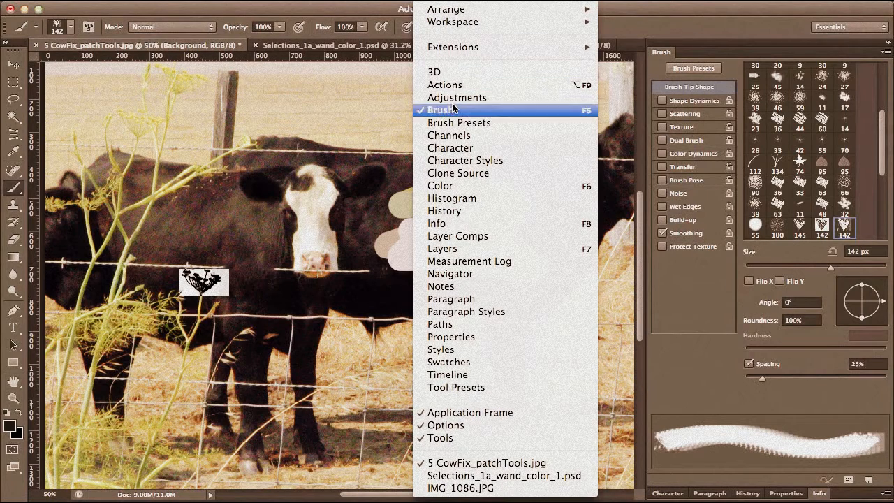
key("Escape")
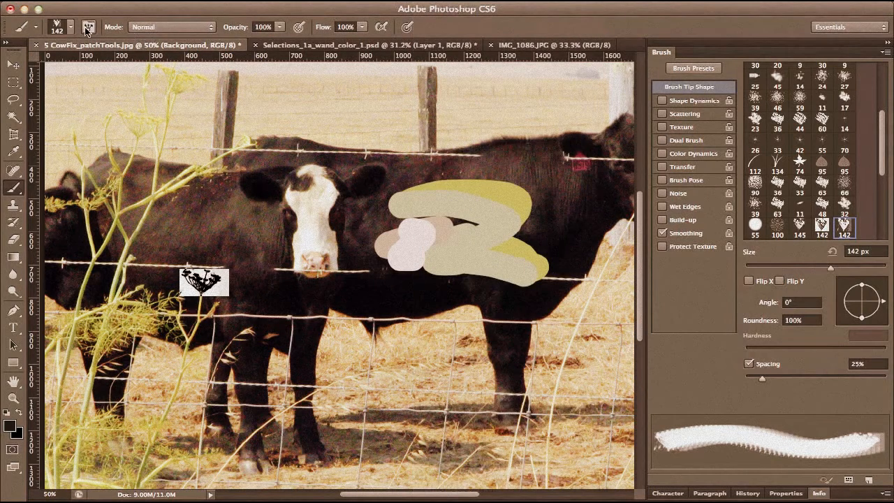
left_click(88, 26)
left_click(88, 27)
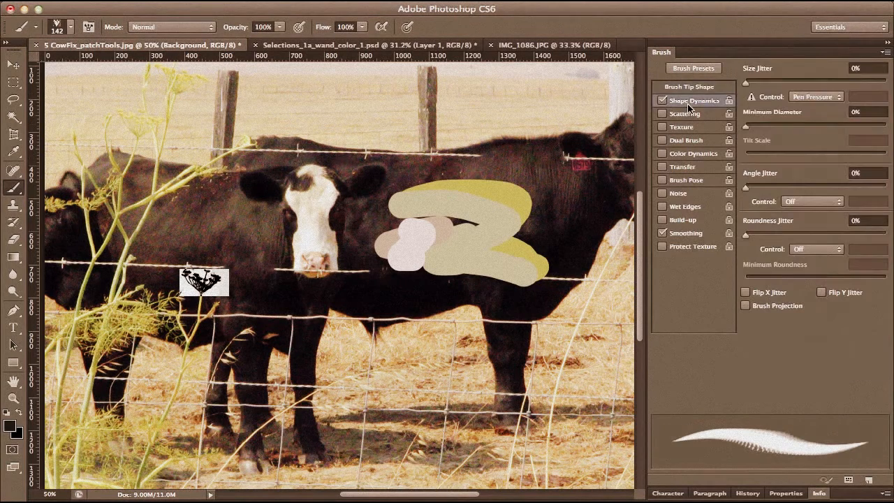
left_click(688, 102)
left_click_drag(745, 83, 826, 83)
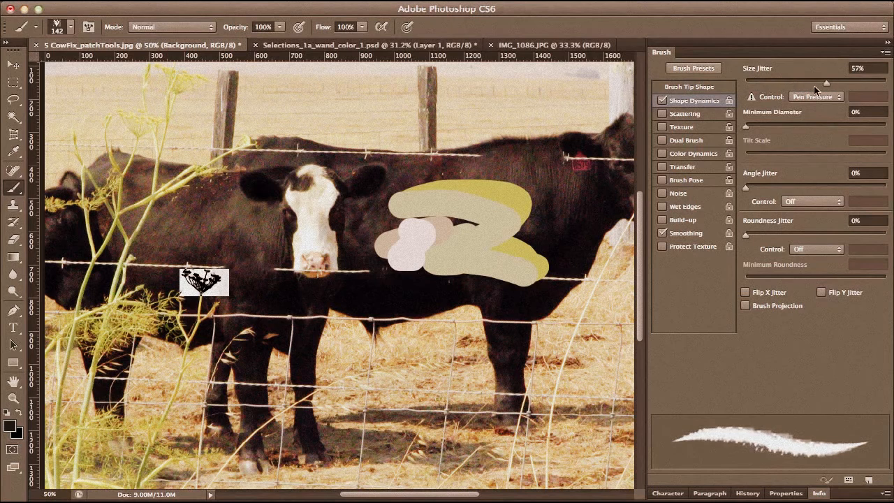
Enable Scattering at 297% and paint a black flower stroke from the fence post across the cow to the grass
left_click(684, 114)
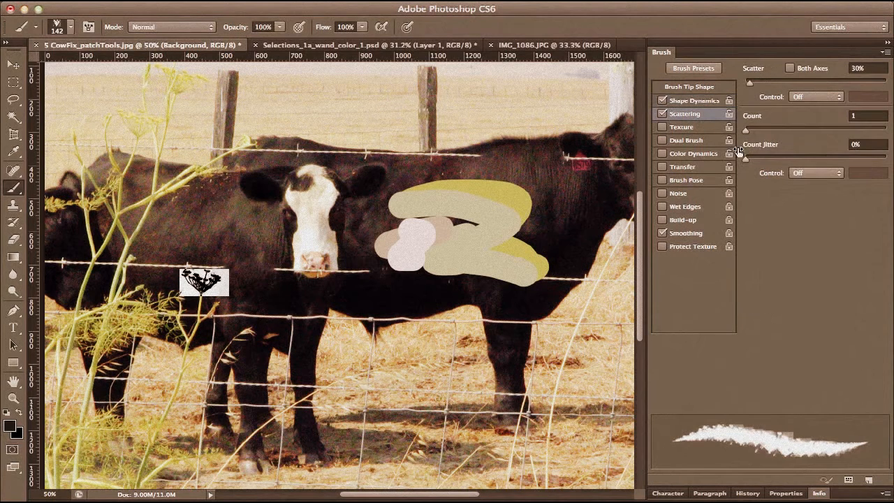
left_click_drag(750, 83, 787, 82)
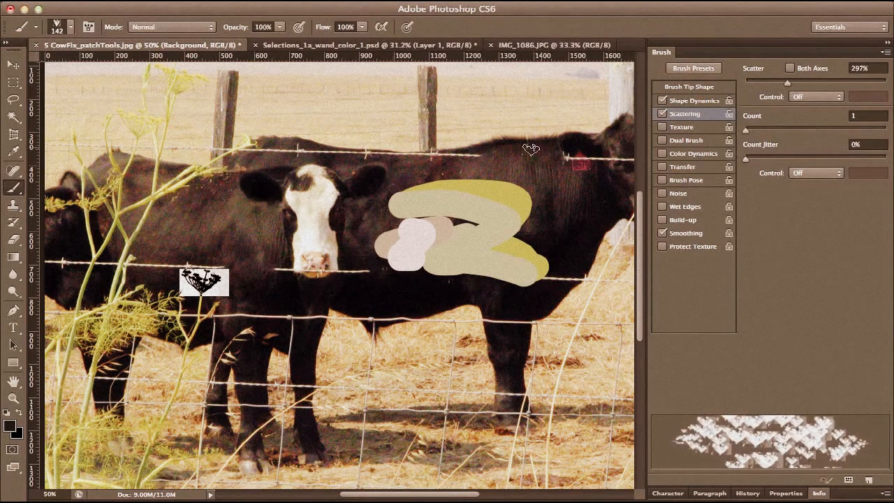
left_click_drag(184, 125, 586, 377)
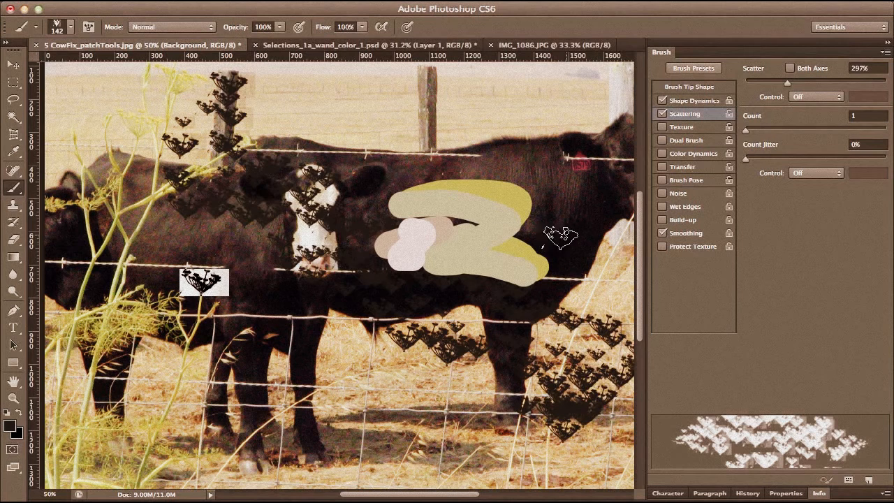
Enable Transfer and Brush Pose with Tilt X at -54%, and paint another flower stroke along the cow's back
left_click(695, 103)
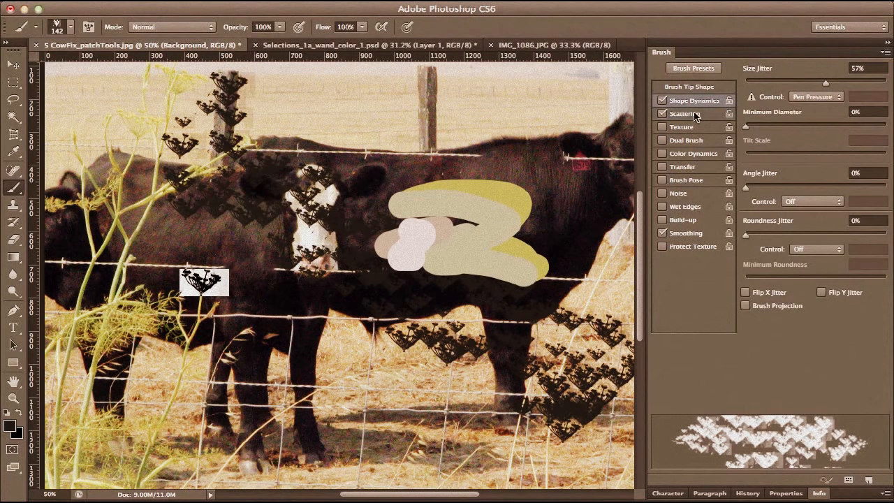
left_click(688, 169)
left_click(688, 182)
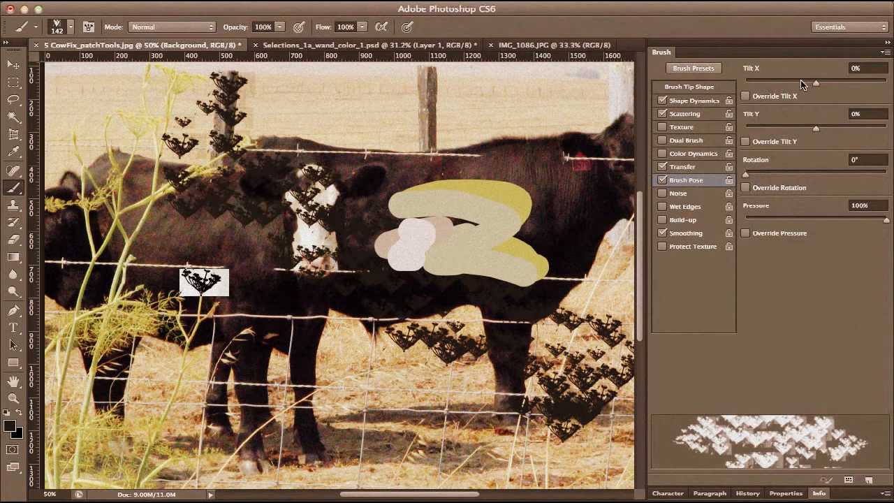
left_click_drag(800, 80, 776, 82)
mouse_move(311, 209)
left_mouse_down()
mouse_move(503, 140)
mouse_move(586, 255)
left_mouse_up()
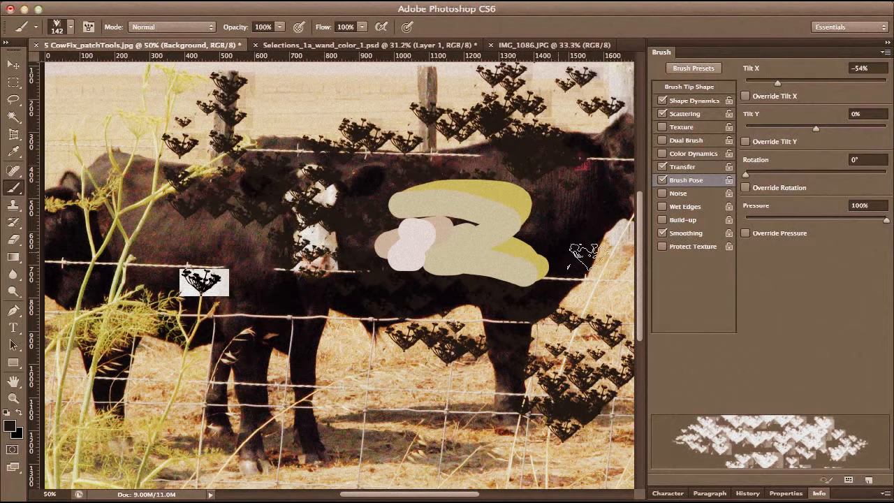
Raise the angle jitter in Shape Dynamics and paint rotated black flowers over the cow and the grass below
left_click(674, 115)
left_click(686, 104)
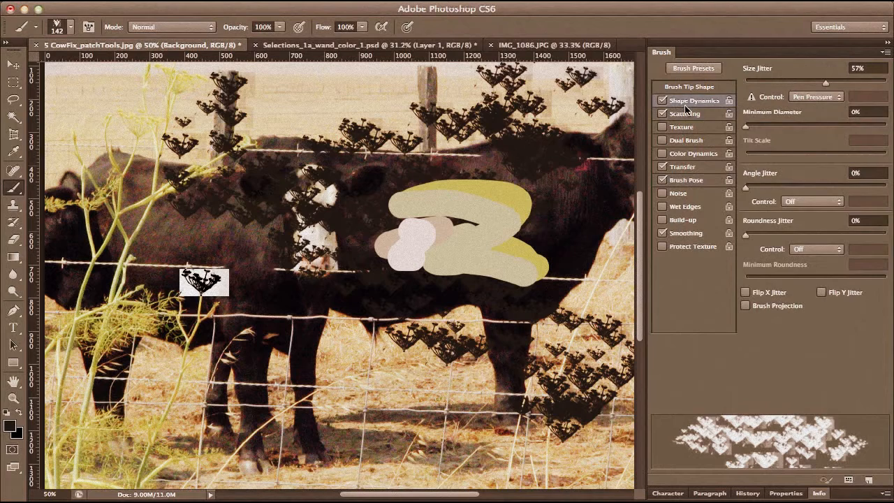
left_click_drag(768, 188, 824, 187)
left_click_drag(391, 150, 251, 98)
mouse_move(405, 397)
left_mouse_down()
mouse_move(442, 303)
mouse_move(461, 301)
left_mouse_up()
Enable Color Dynamics with a hue jitter of 37% and set the foreground color to bright red
left_click(691, 153)
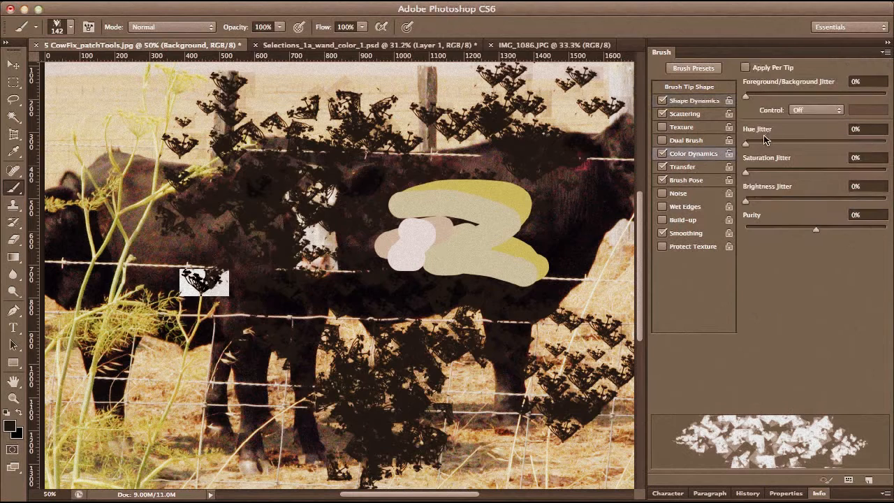
left_click_drag(770, 143, 796, 143)
left_click(12, 427)
left_click_drag(536, 238, 555, 236)
left_click(701, 230)
Set the background color to light salmon red and paint scattered red flowers from the cow's back down to the grass
left_click(18, 435)
left_click_drag(409, 323, 453, 281)
left_click(667, 232)
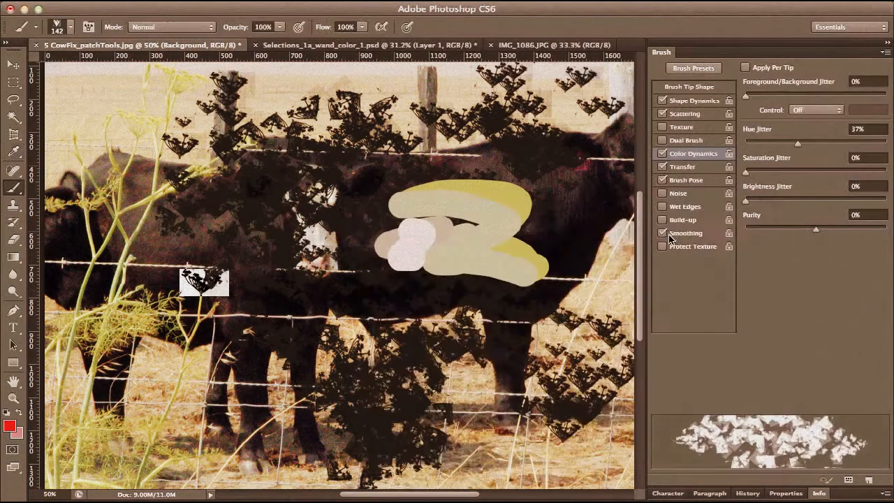
mouse_move(506, 143)
left_mouse_down()
mouse_move(328, 210)
mouse_move(391, 419)
left_mouse_up()
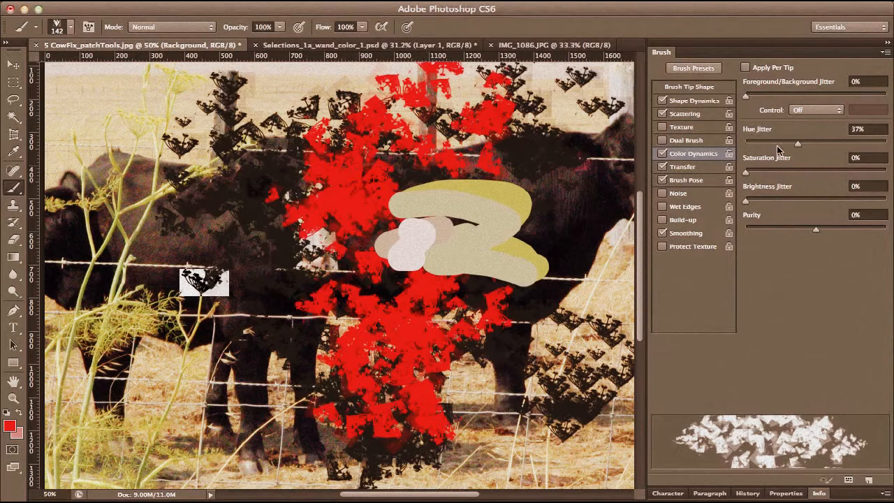
Undo the red flowers and set foreground/background jitter to 63%, hue to 56%, saturation to 26%, brightness to 43% and purity to -29%
key("super+z")
left_click_drag(746, 96, 835, 95)
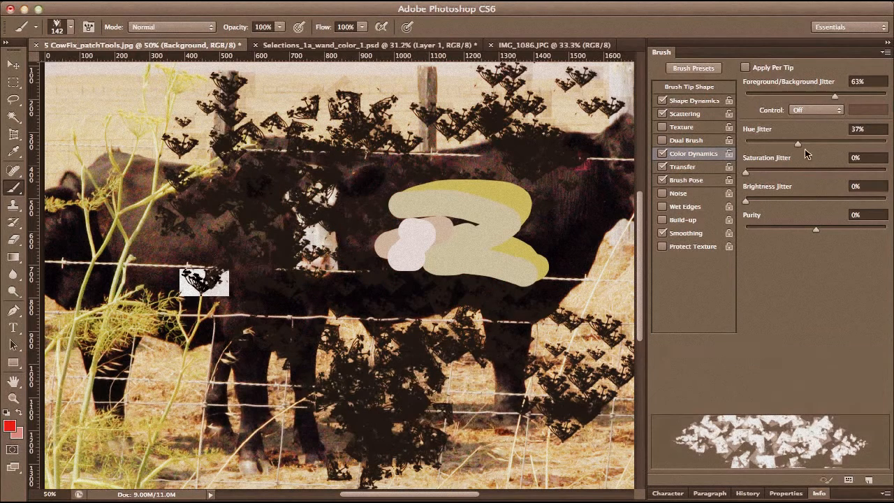
left_click(796, 143)
left_click_drag(798, 142, 825, 143)
left_click(806, 201)
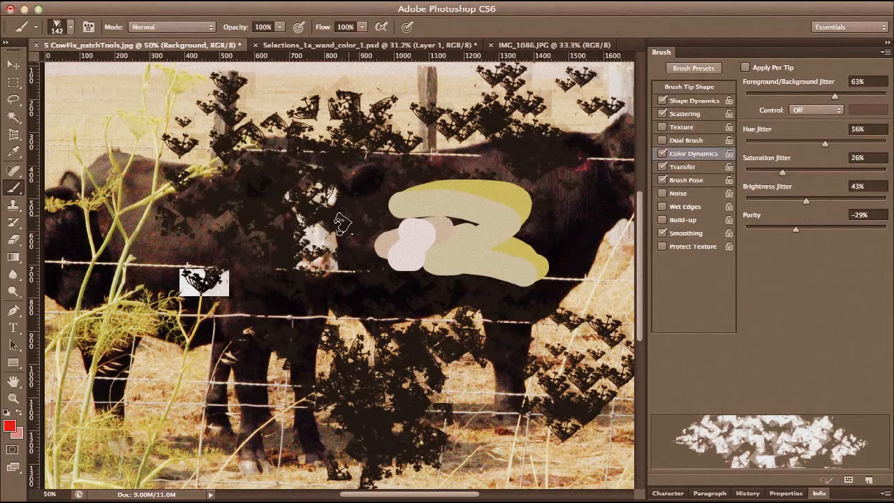
Paint scattered flowers with the jittered colors across both cows and add more flower strokes on Layer 2
mouse_move(480, 123)
left_mouse_down()
mouse_move(259, 319)
mouse_move(175, 245)
left_mouse_up()
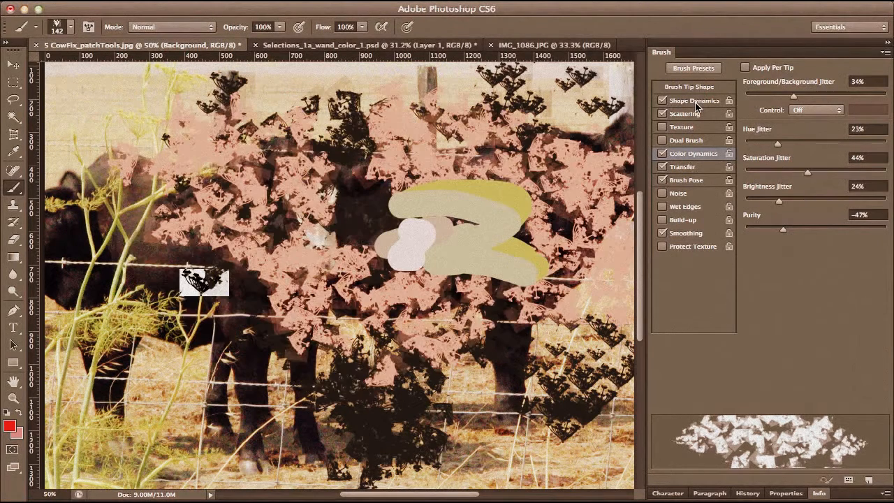
left_click(694, 101)
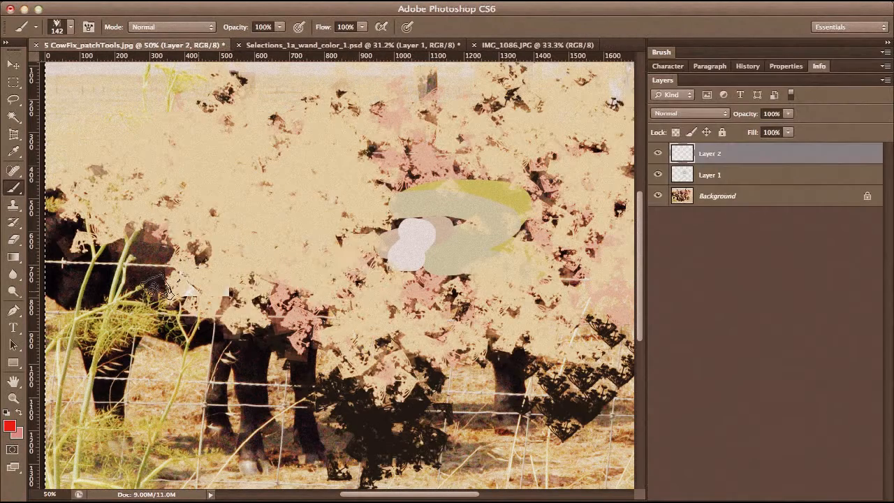
mouse_move(199, 292)
left_mouse_down()
mouse_move(477, 224)
mouse_move(308, 418)
mouse_move(246, 320)
mouse_move(529, 426)
mouse_move(573, 370)
mouse_move(33, 285)
left_mouse_up()
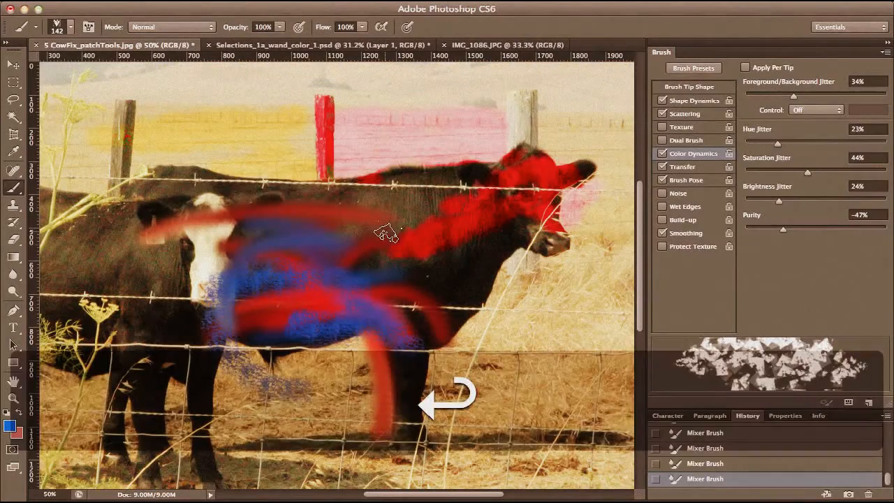
Paint flowers over the standing cow, enable Apply Per Tip in Color Dynamics, and cover the picture with more jittered flower strokes
mouse_move(383, 233)
left_mouse_down()
mouse_move(400, 177)
mouse_move(303, 266)
mouse_move(357, 323)
mouse_move(342, 376)
mouse_move(265, 353)
mouse_move(379, 249)
left_mouse_up()
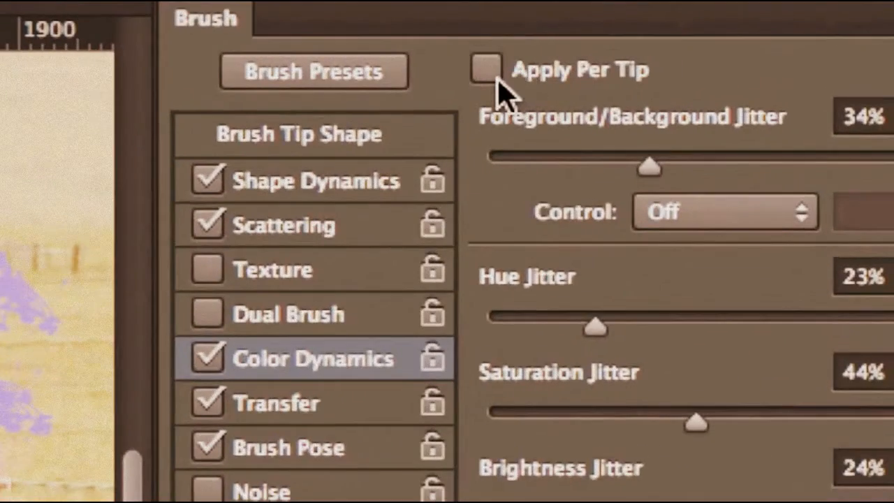
left_click(488, 72)
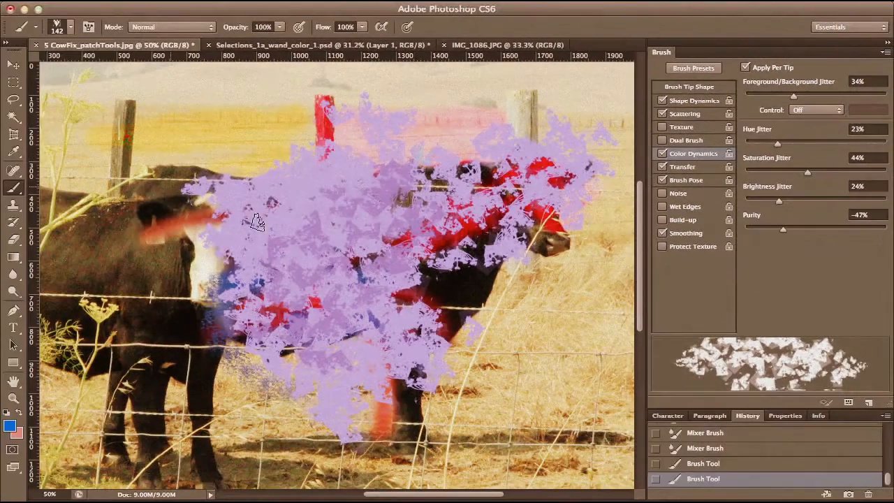
mouse_move(257, 222)
left_mouse_down()
mouse_move(321, 167)
mouse_move(239, 241)
mouse_move(164, 184)
mouse_move(105, 260)
mouse_move(300, 311)
mouse_move(428, 299)
mouse_move(244, 356)
mouse_move(267, 278)
left_mouse_up()
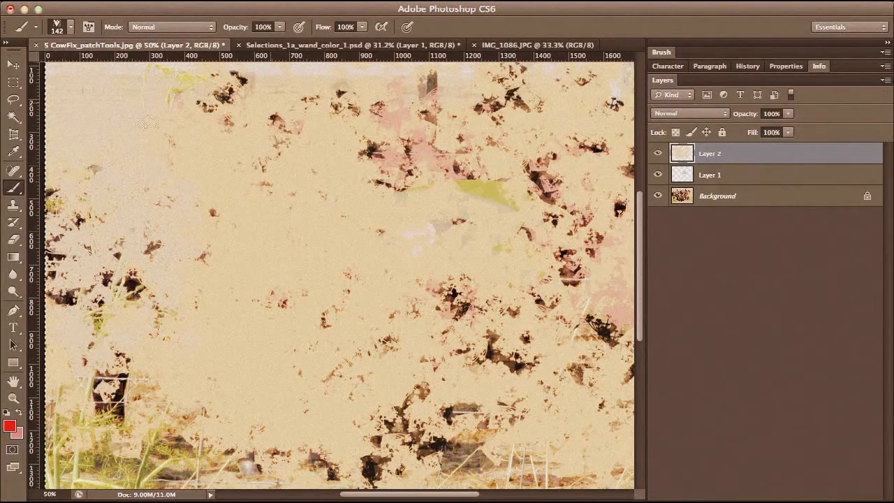
mouse_move(231, 87)
left_mouse_down()
mouse_move(419, 140)
mouse_move(601, 160)
mouse_move(181, 363)
mouse_move(486, 440)
mouse_move(424, 284)
mouse_move(276, 115)
mouse_move(453, 140)
mouse_move(340, 161)
mouse_move(265, 363)
mouse_move(551, 300)
mouse_move(559, 210)
left_mouse_up()
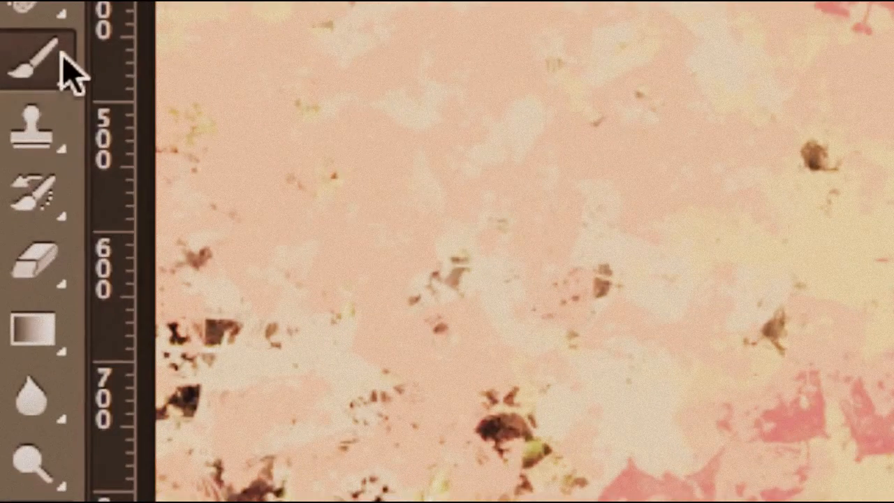
Switch to the Pencil tool, draw a thin red zigzag line across the flowers, and undo it
left_click(20, 190)
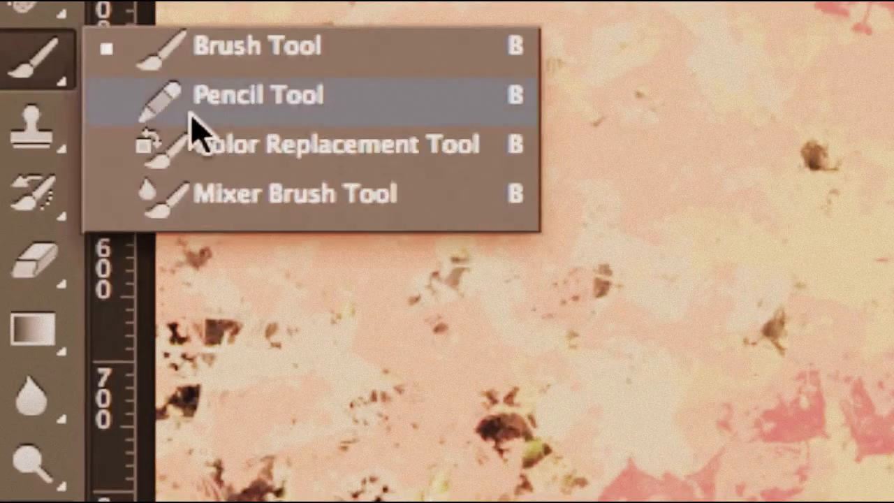
left_click(190, 116)
mouse_move(170, 170)
left_mouse_down()
mouse_move(682, 36)
mouse_move(417, 236)
left_mouse_up()
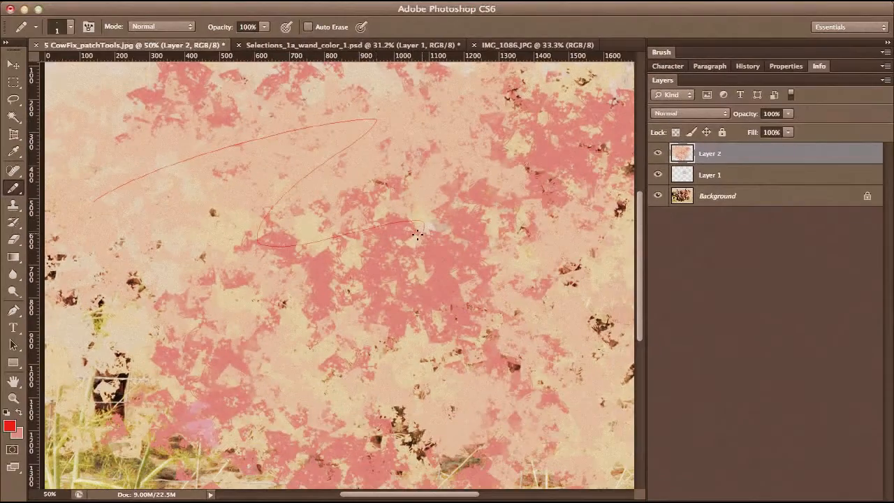
key("super+z")
Set the foreground color to near-black 231e1e and enlarge the pencil to 15 px
left_click(9, 426)
left_click(401, 383)
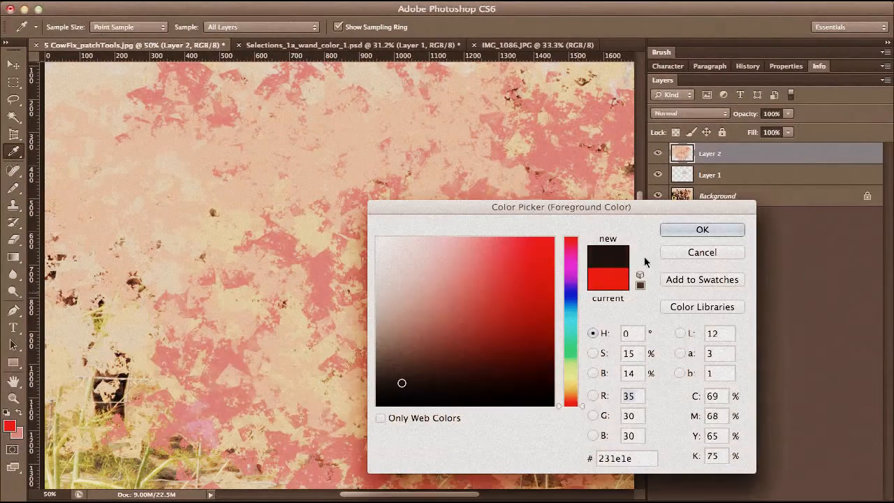
left_click(702, 230)
key("bracketright")
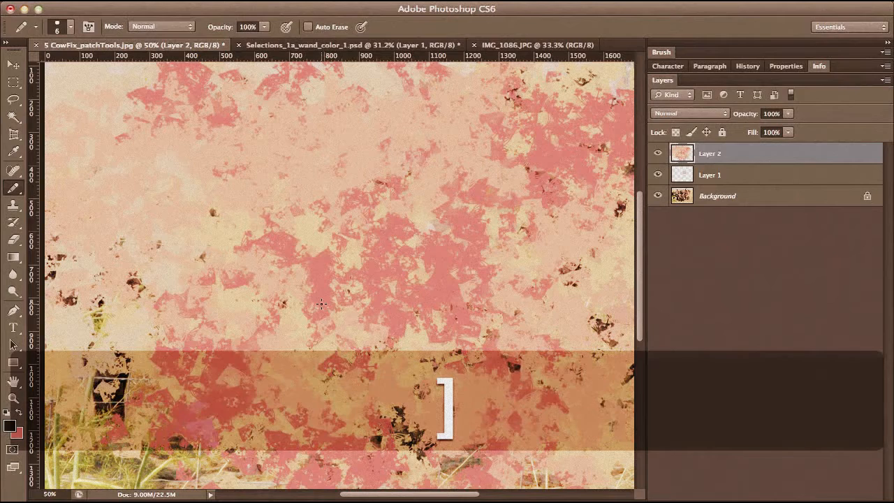
key("bracketright")
key("bracketright")
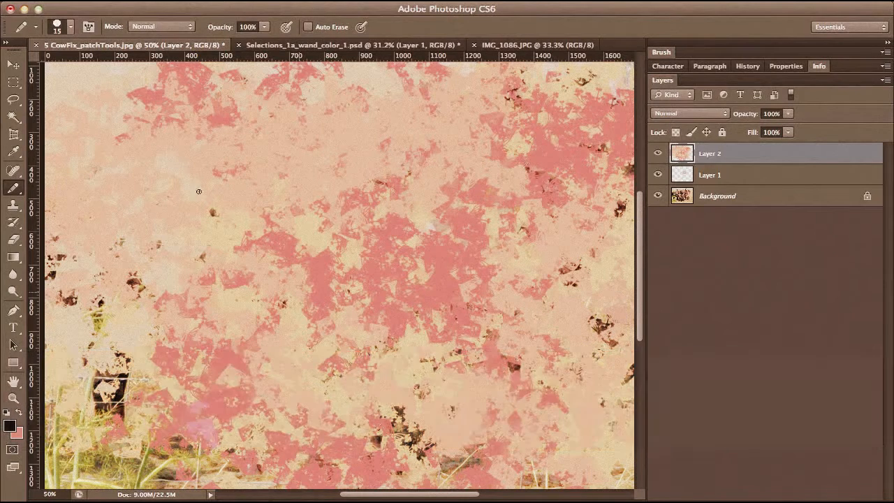
Draw a curved black arrow pointing to a cartoon face with two eyes, eyebrows and a wide open mouth on Layer 2
mouse_move(200, 192)
left_mouse_down()
mouse_move(496, 186)
mouse_move(374, 308)
mouse_move(397, 304)
mouse_move(371, 336)
left_mouse_up()
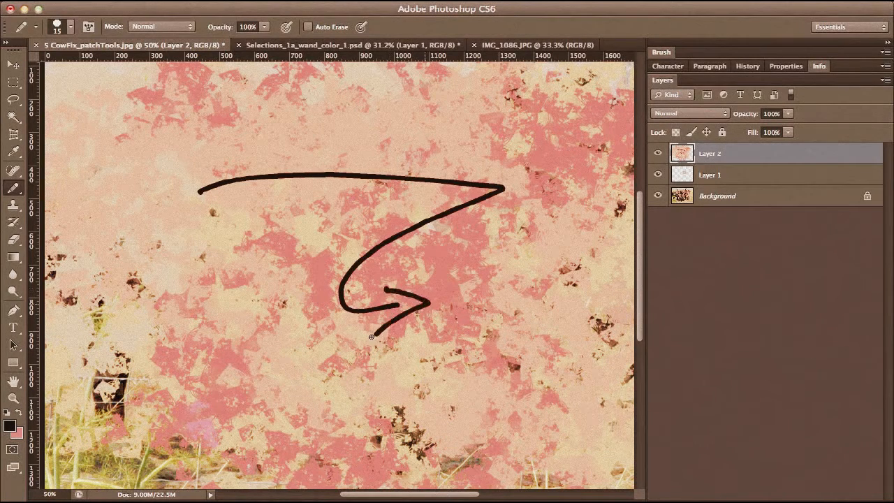
mouse_move(480, 292)
left_mouse_down()
mouse_move(505, 286)
mouse_move(450, 306)
left_mouse_up()
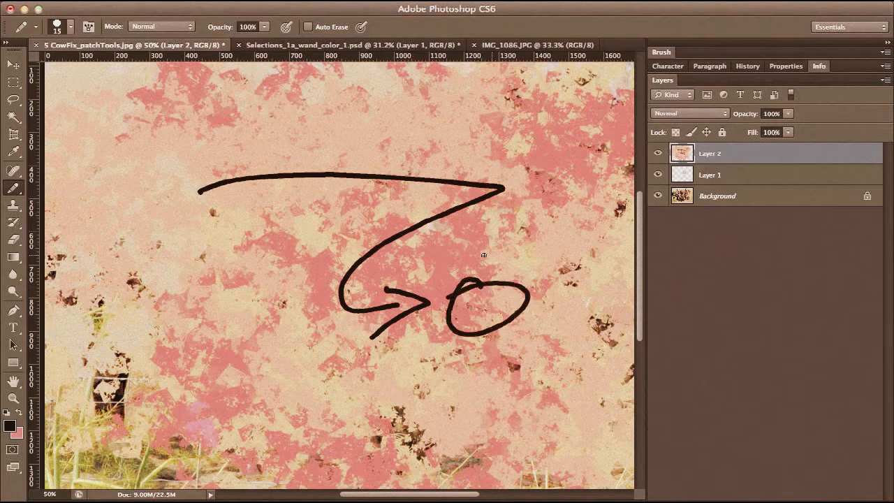
left_click_drag(447, 266, 542, 268)
left_click_drag(545, 305, 565, 285)
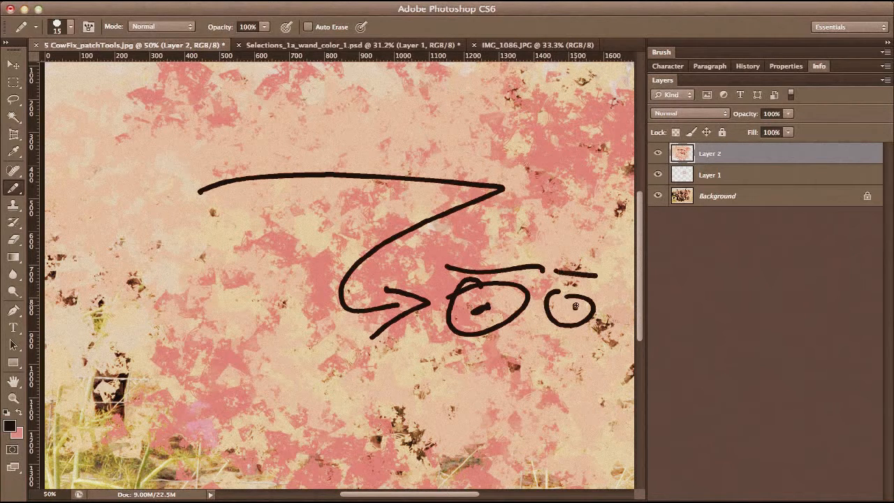
mouse_move(467, 345)
left_mouse_down()
mouse_move(520, 361)
mouse_move(650, 312)
left_mouse_up()
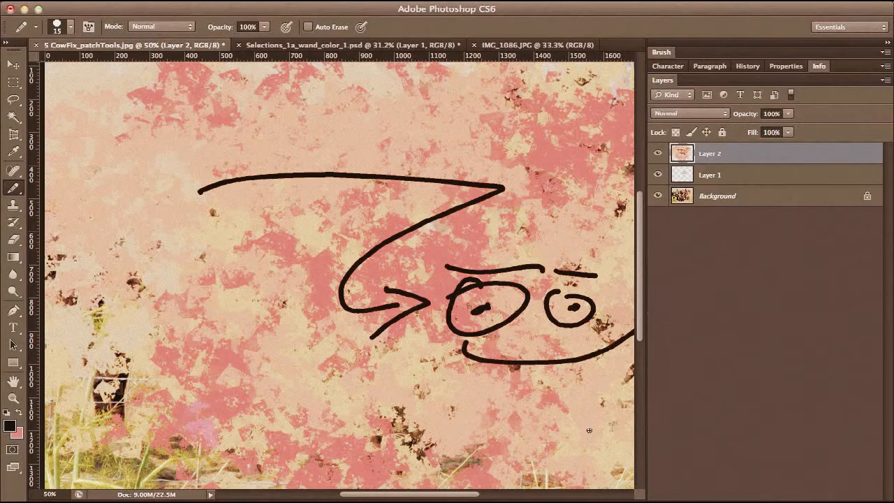
left_click_drag(637, 368, 474, 383)
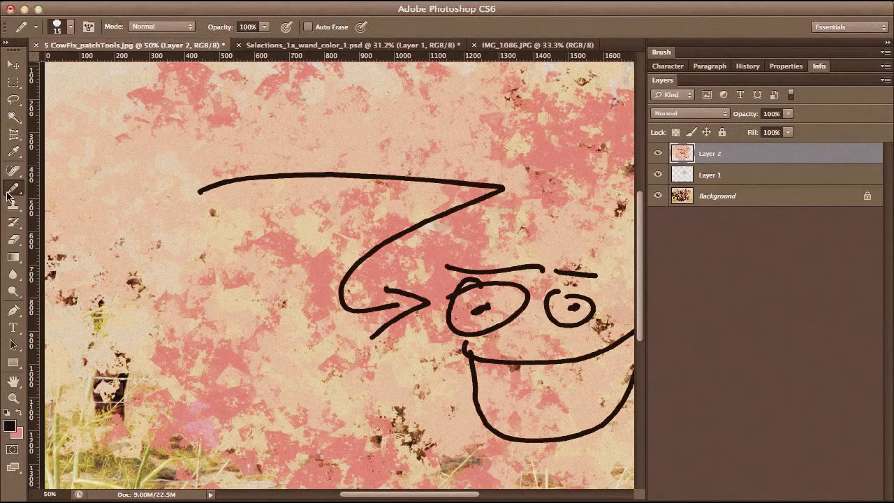
Switch to the Color Replacement tool and revert the cow image to its original opening snapshot
left_click(9, 195)
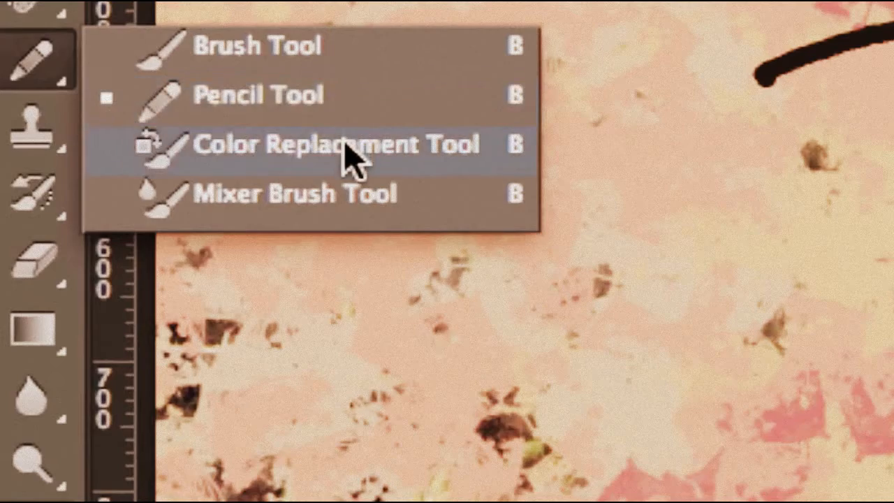
left_click(346, 145)
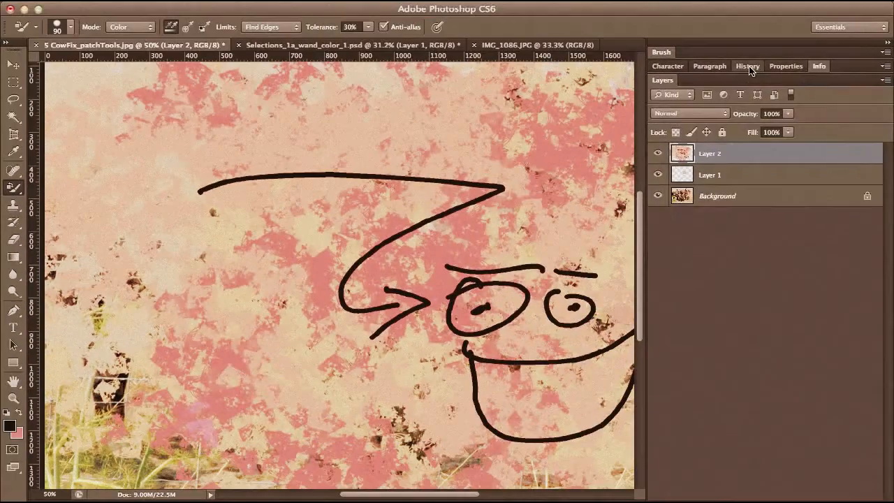
left_click(749, 66)
left_click_drag(887, 171, 887, 87)
left_click(803, 87)
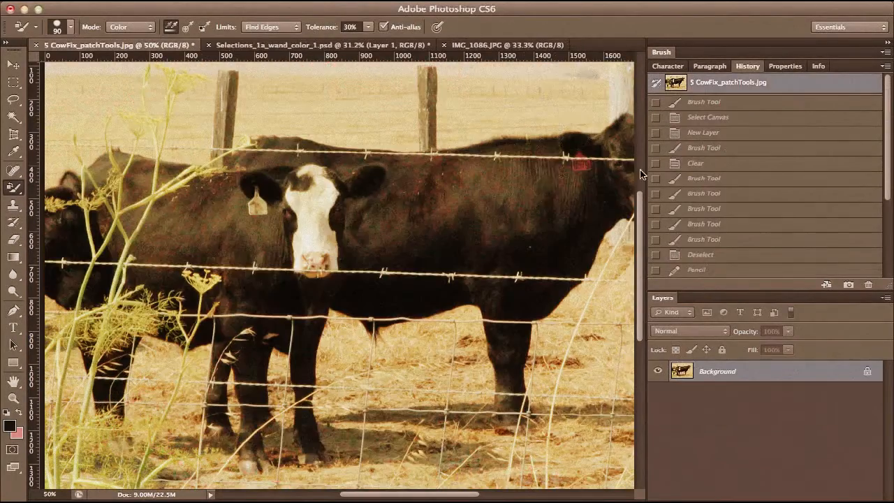
Set the foreground color to pure red, ff0000
left_click_drag(283, 177, 175, 207)
left_click(8, 431)
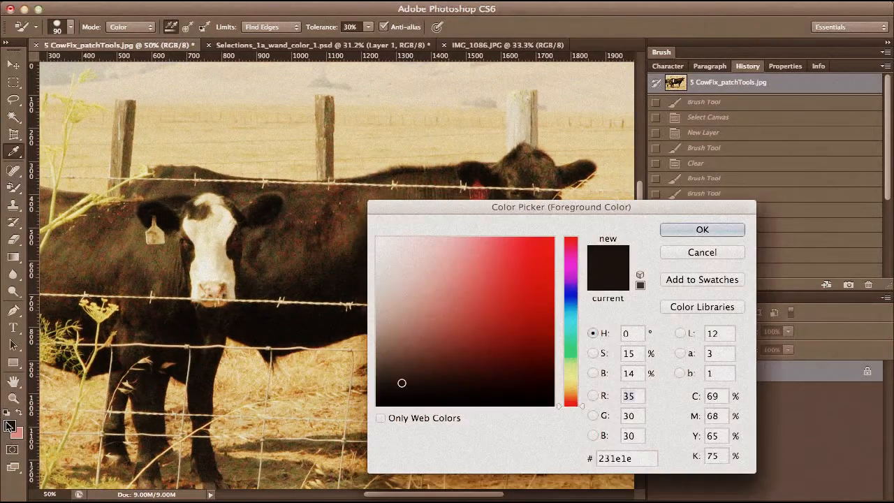
left_click(455, 259)
left_click_drag(454, 259, 576, 209)
key("Return")
Recolor the middle fence post and the field beside it red, and paint the field between the other posts in Saturation mode
mouse_move(412, 130)
left_mouse_down()
mouse_move(368, 151)
mouse_move(347, 149)
mouse_move(347, 132)
mouse_move(419, 137)
mouse_move(443, 164)
mouse_move(476, 120)
mouse_move(469, 137)
mouse_move(495, 143)
mouse_move(363, 120)
mouse_move(449, 104)
mouse_move(323, 111)
mouse_move(333, 164)
left_mouse_up()
right_click(347, 141)
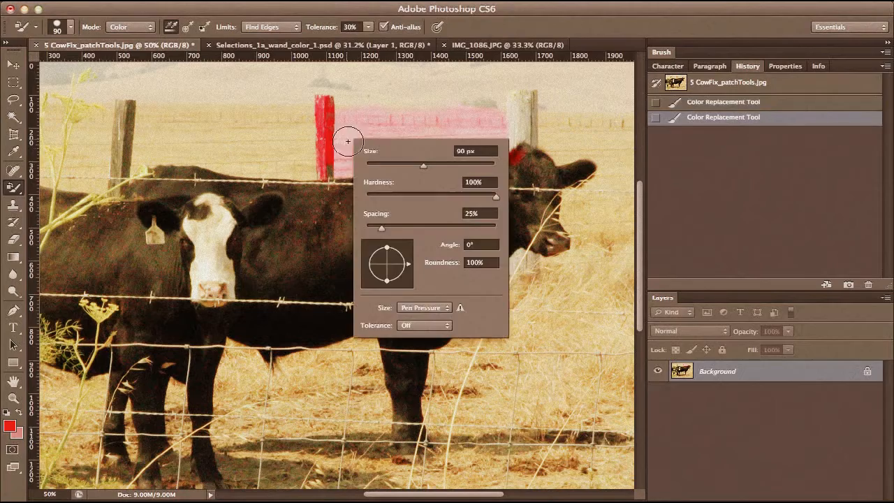
key("Escape")
left_click(129, 27)
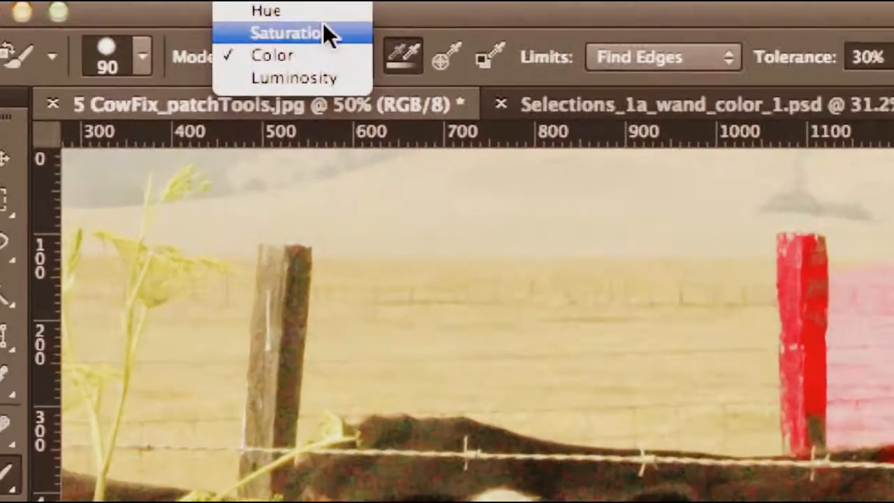
mouse_move(700, 302)
left_mouse_down()
mouse_move(617, 305)
mouse_move(694, 435)
left_mouse_up()
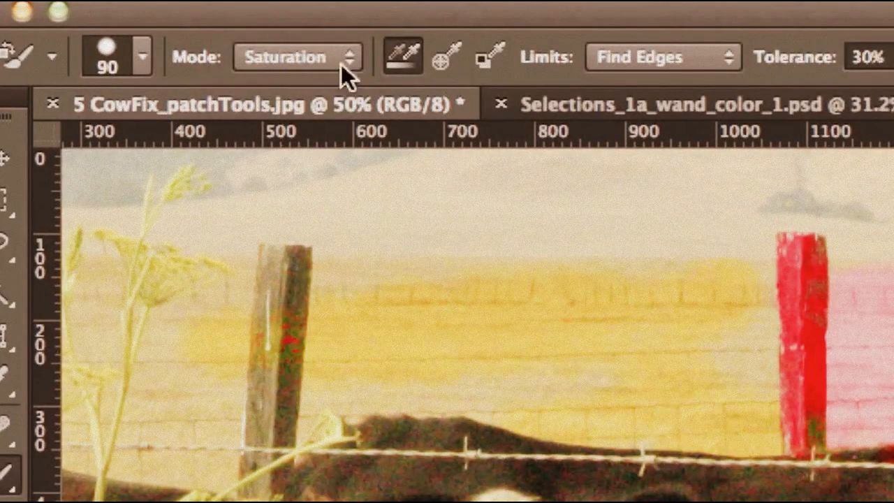
Return the replacement mode to Color and recolor the standing cow's neck and head red
left_click(341, 63)
left_click(312, 77)
mouse_move(563, 213)
left_mouse_down()
mouse_move(445, 258)
mouse_move(423, 251)
left_mouse_up()
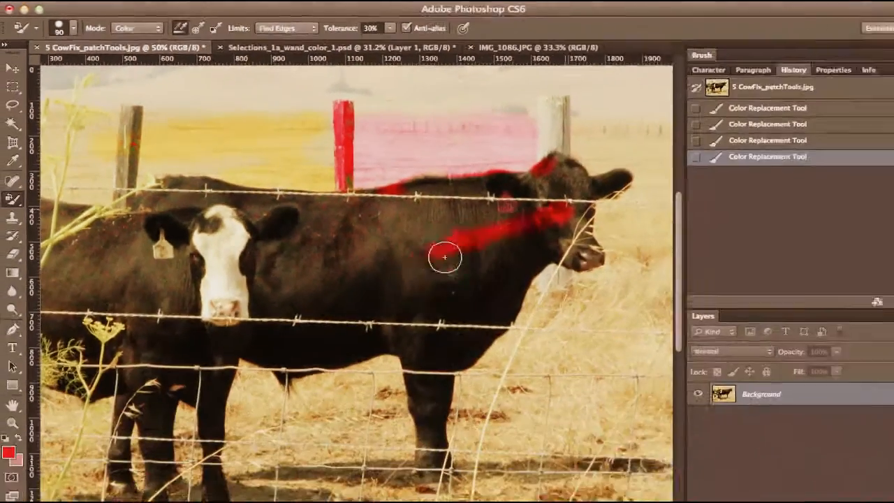
left_click(468, 208)
mouse_move(517, 164)
left_mouse_down()
mouse_move(559, 175)
mouse_move(551, 199)
mouse_move(489, 200)
left_mouse_up()
Switch to the Mixer Brush tool and paint soft red strokes radiating over the cows' bodies, front leg and white face
left_click_drag(20, 194, 44, 225)
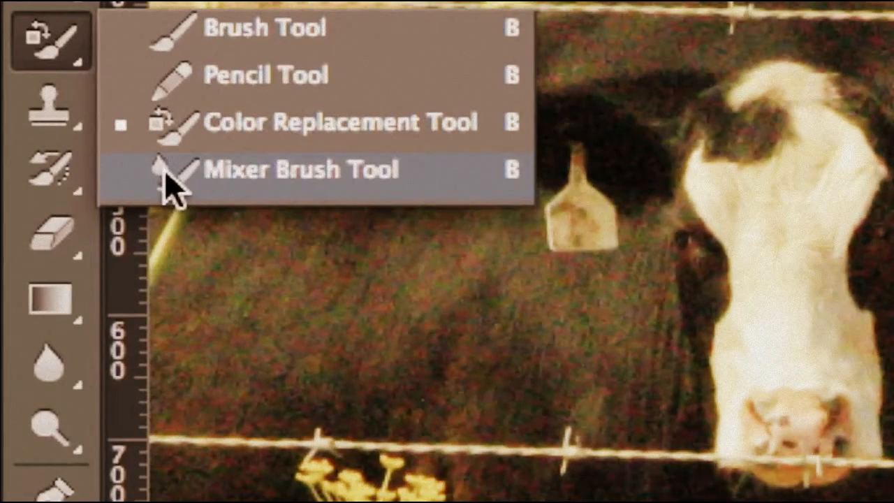
left_click_drag(170, 187, 171, 189)
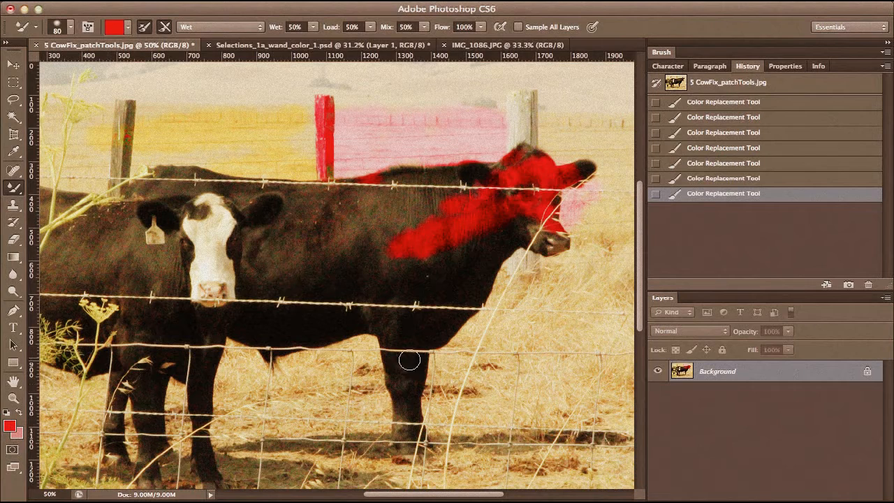
mouse_move(383, 433)
left_mouse_down()
mouse_move(386, 377)
mouse_move(319, 279)
left_mouse_up()
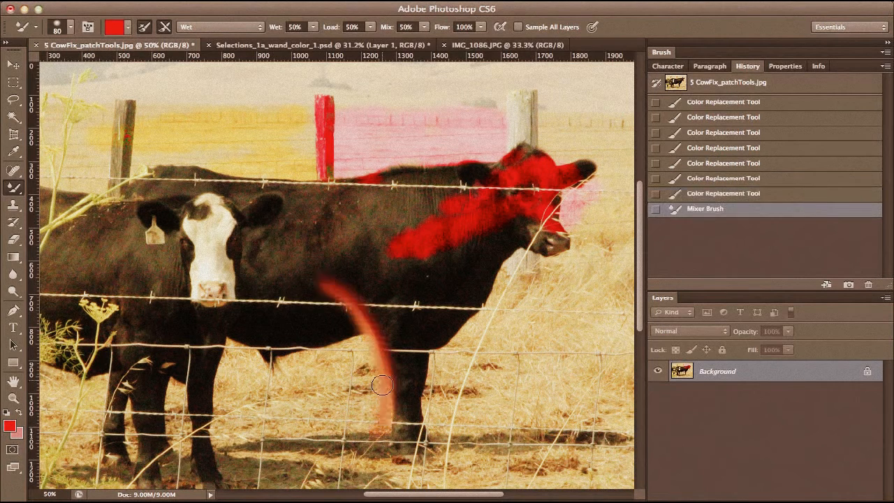
left_click_drag(380, 427, 354, 309)
mouse_move(379, 347)
left_mouse_down()
mouse_move(359, 311)
mouse_move(284, 306)
mouse_move(342, 299)
mouse_move(219, 315)
left_mouse_up()
mouse_move(223, 244)
left_mouse_down()
mouse_move(339, 289)
mouse_move(397, 254)
left_mouse_up()
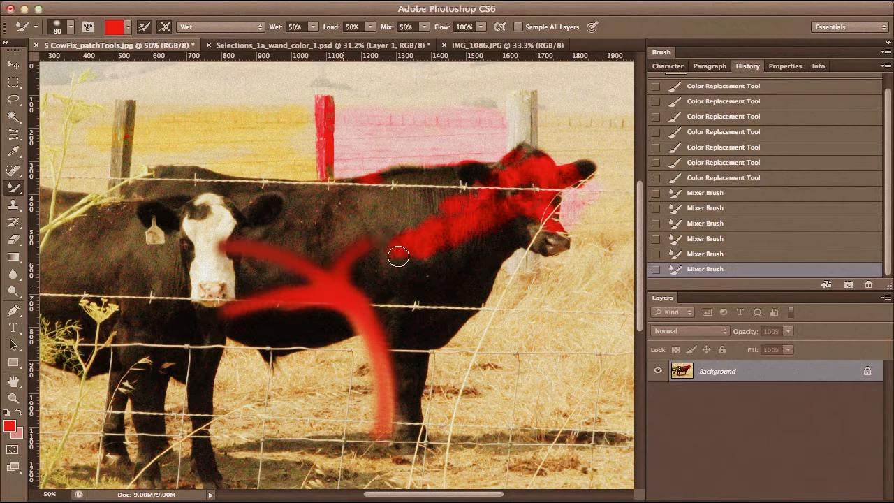
mouse_move(350, 287)
left_mouse_down()
mouse_move(376, 325)
mouse_move(359, 299)
left_mouse_up()
mouse_move(415, 356)
left_mouse_down()
mouse_move(359, 312)
mouse_move(206, 334)
left_mouse_up()
mouse_move(319, 289)
left_mouse_down()
mouse_move(289, 284)
mouse_move(318, 222)
left_mouse_up()
left_click_drag(377, 218, 146, 227)
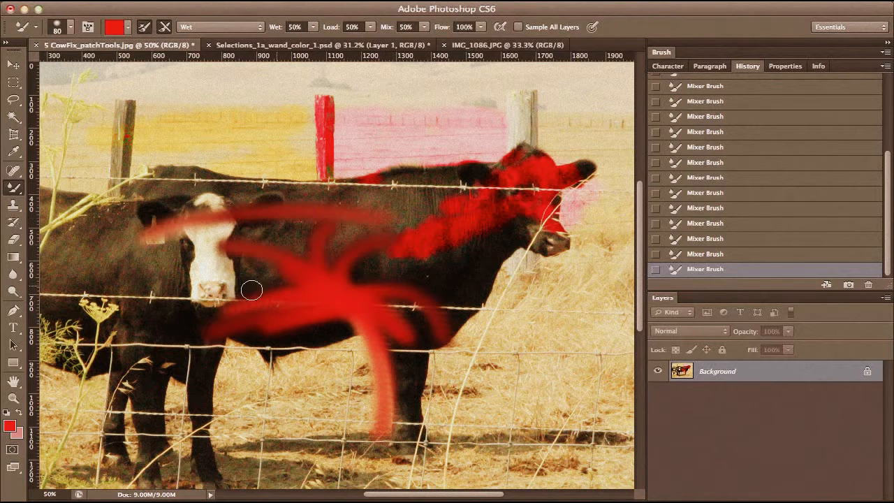
Set the foreground color to blue and blend blue strokes into the red paint on the cow's body
left_click(9, 426)
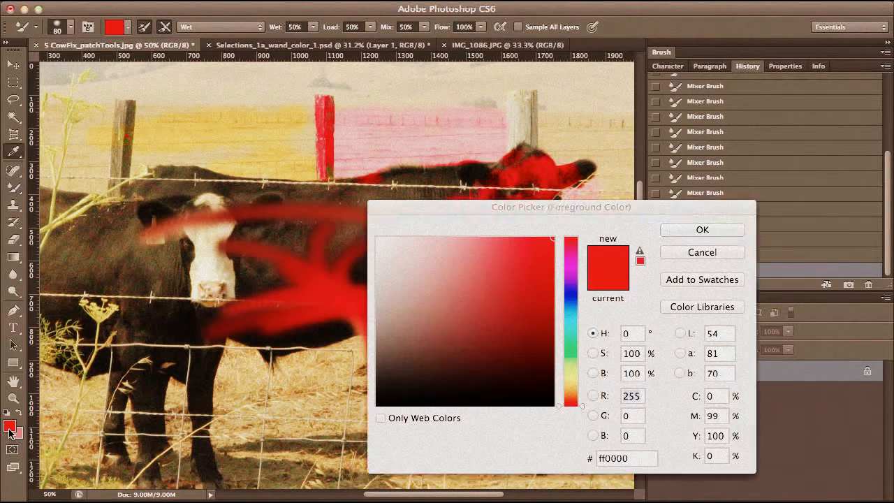
left_click(577, 304)
left_click(692, 230)
mouse_move(409, 277)
left_mouse_down()
mouse_move(300, 260)
mouse_move(305, 256)
mouse_move(280, 330)
mouse_move(384, 340)
mouse_move(333, 320)
left_mouse_up()
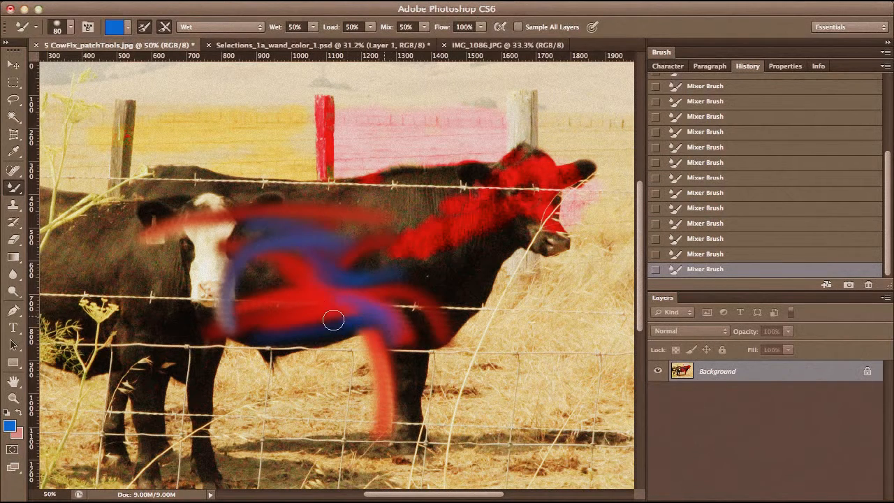
Pick a textured brush tip for the Mixer Brush and paint speckled blue strokes over the red and blue area
right_click(352, 313)
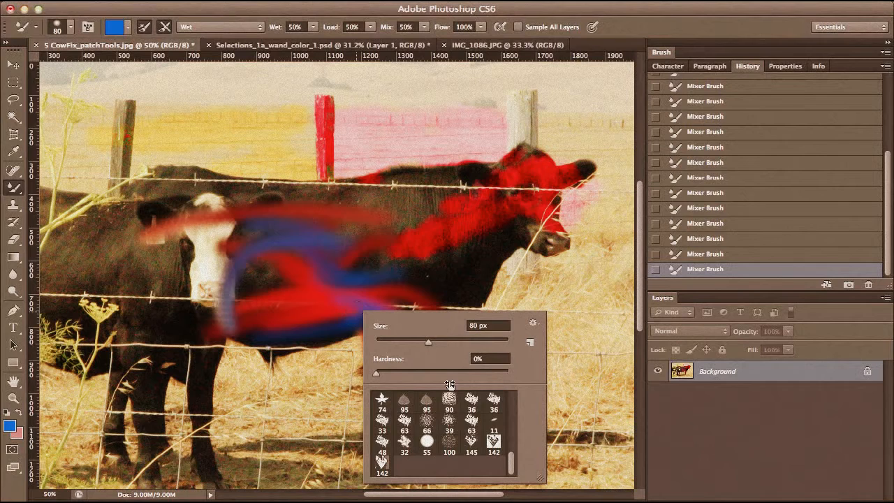
key("bracketright")
mouse_move(289, 285)
left_mouse_down()
mouse_move(279, 303)
mouse_move(308, 327)
mouse_move(215, 302)
mouse_move(293, 384)
left_mouse_up()
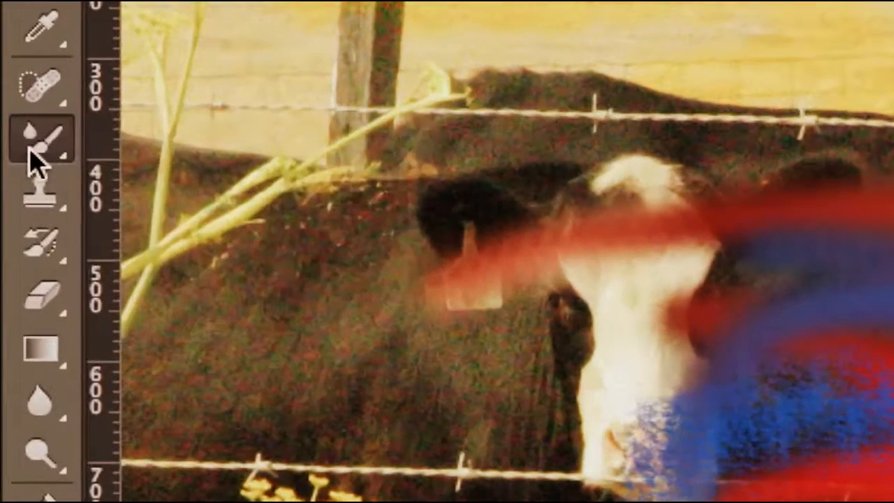
Switch from the Mixer Brush back to the regular Brush tool
left_click(13, 189)
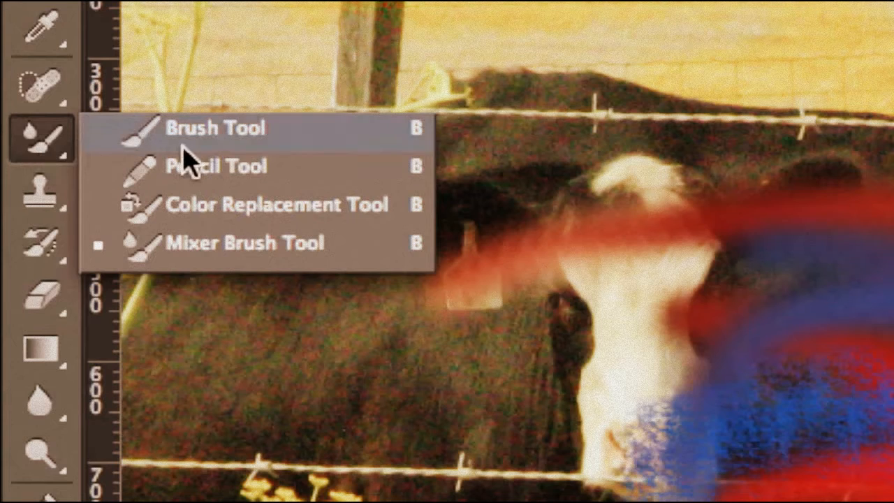